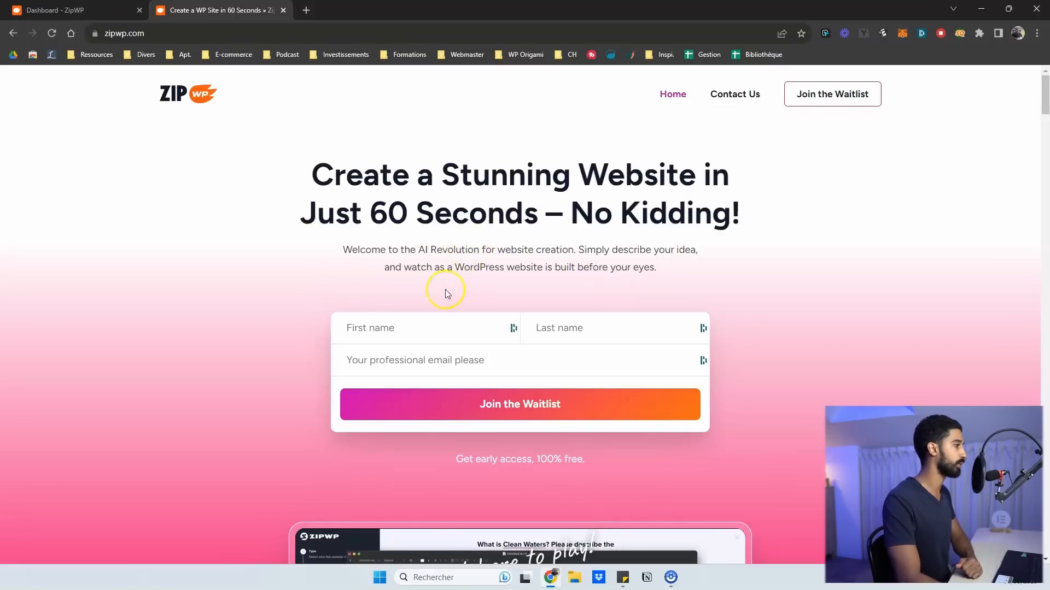
Scroll through the zipwp.com demo video section, then close the marketing site tab
{"action": "scroll", "coordinate": [448, 294], "scroll_direction": "down", "scroll_amount": 3}
{"action": "scroll", "coordinate": [273, 232], "scroll_direction": "down", "scroll_amount": 5}
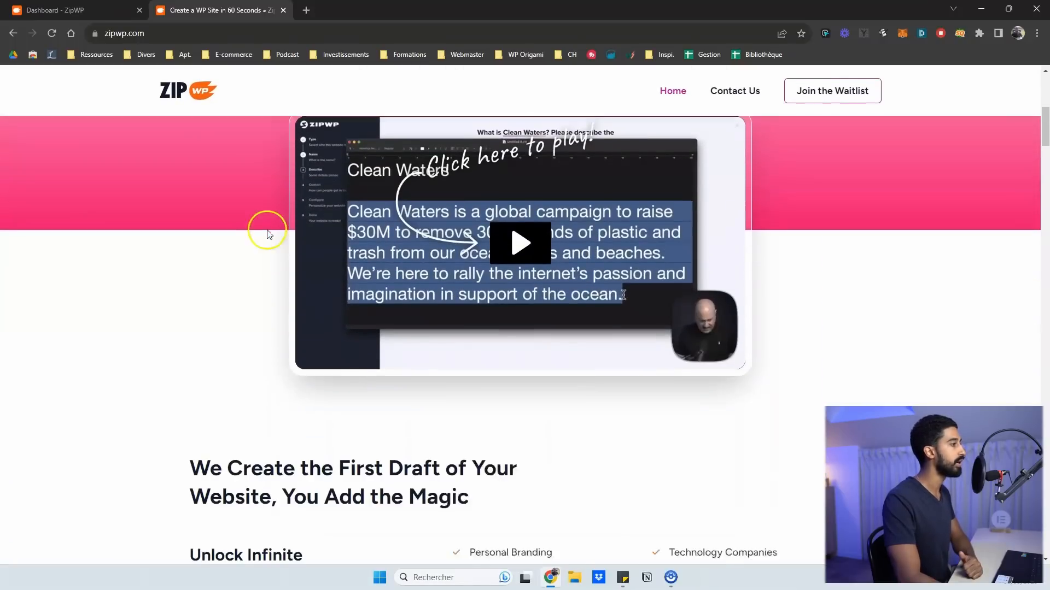
{"action": "scroll", "coordinate": [279, 204], "scroll_direction": "up", "scroll_amount": 2}
{"action": "scroll", "coordinate": [299, 198], "scroll_direction": "down", "scroll_amount": 1}
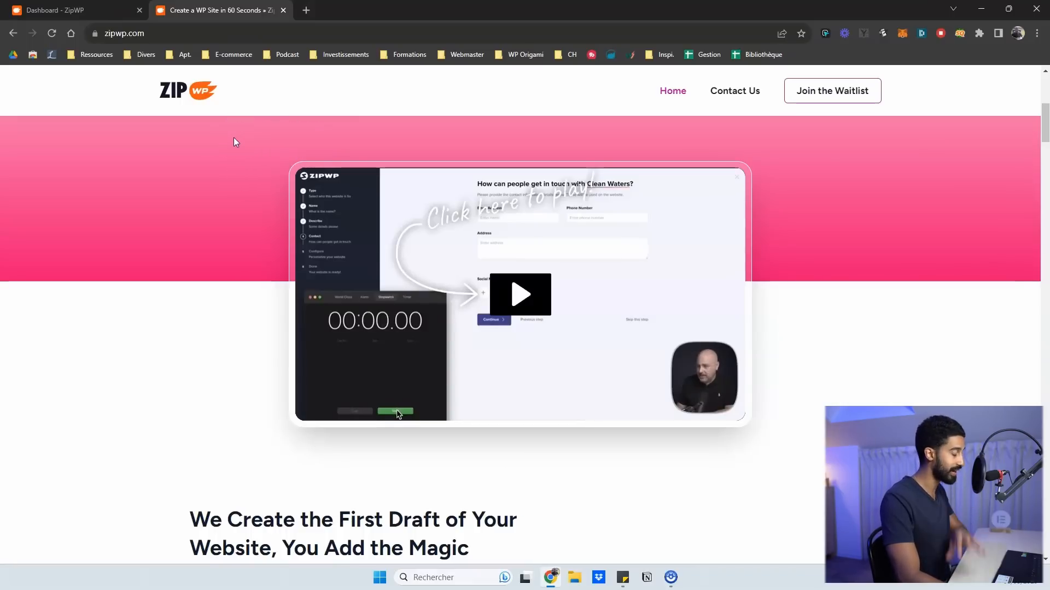
{"action": "key", "text": "ctrl+w"}
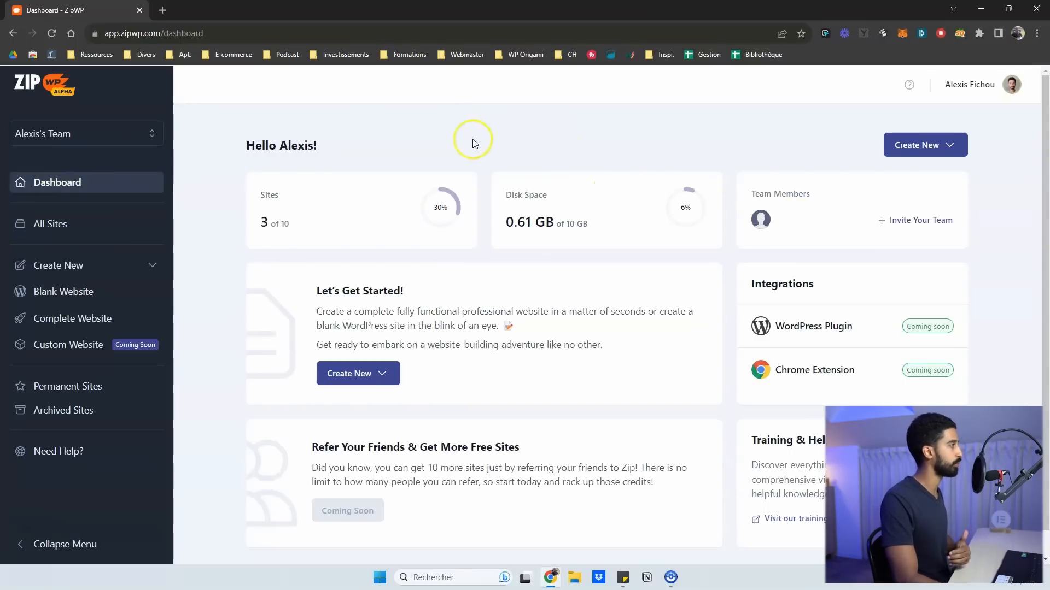
{"action": "left_click", "coordinate": [150, 134]}
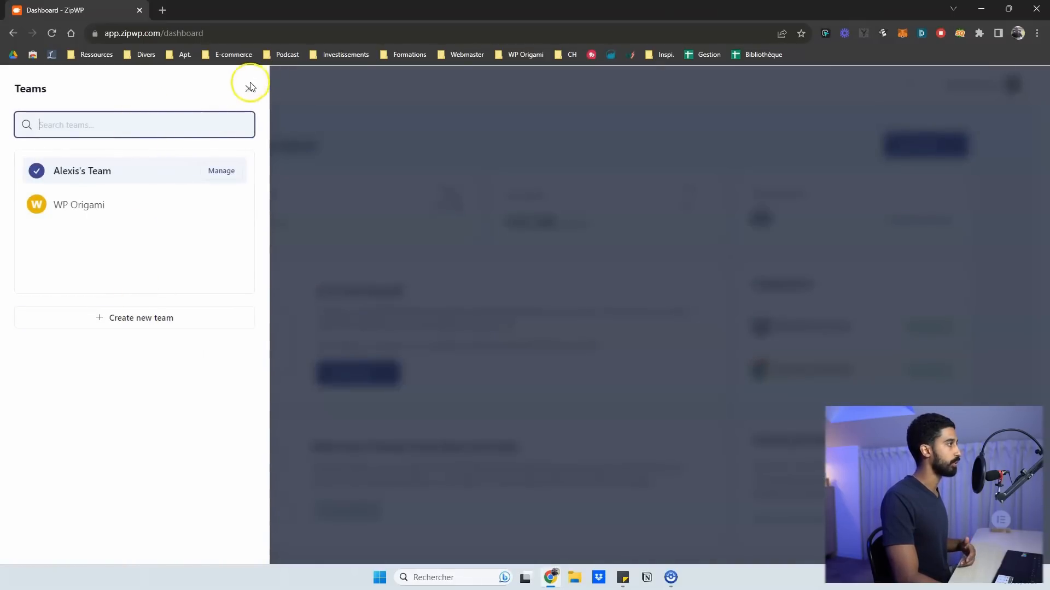
{"action": "left_click", "coordinate": [113, 214]}
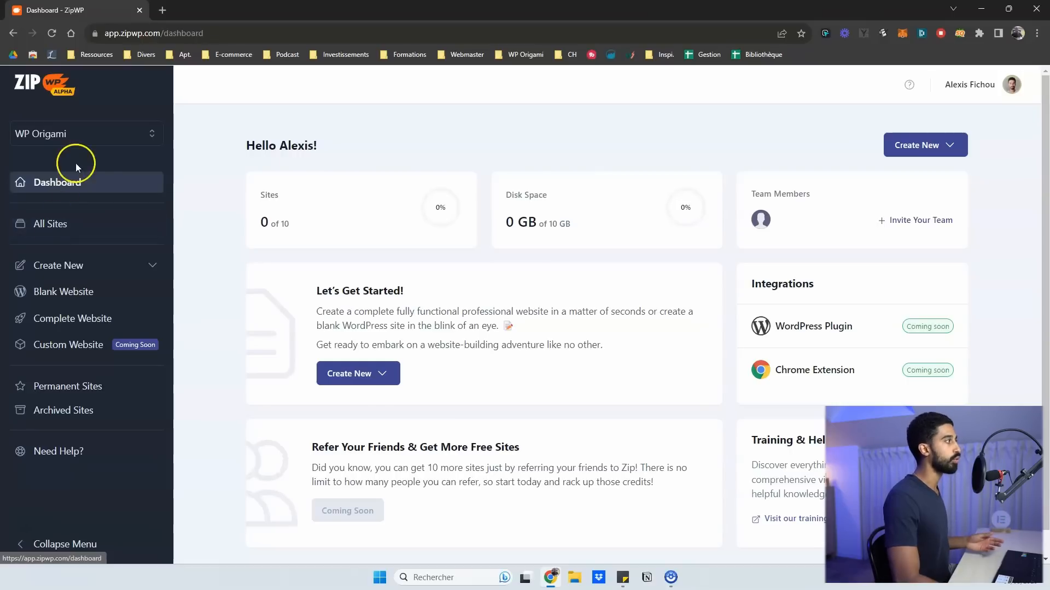
{"action": "left_click", "coordinate": [147, 134]}
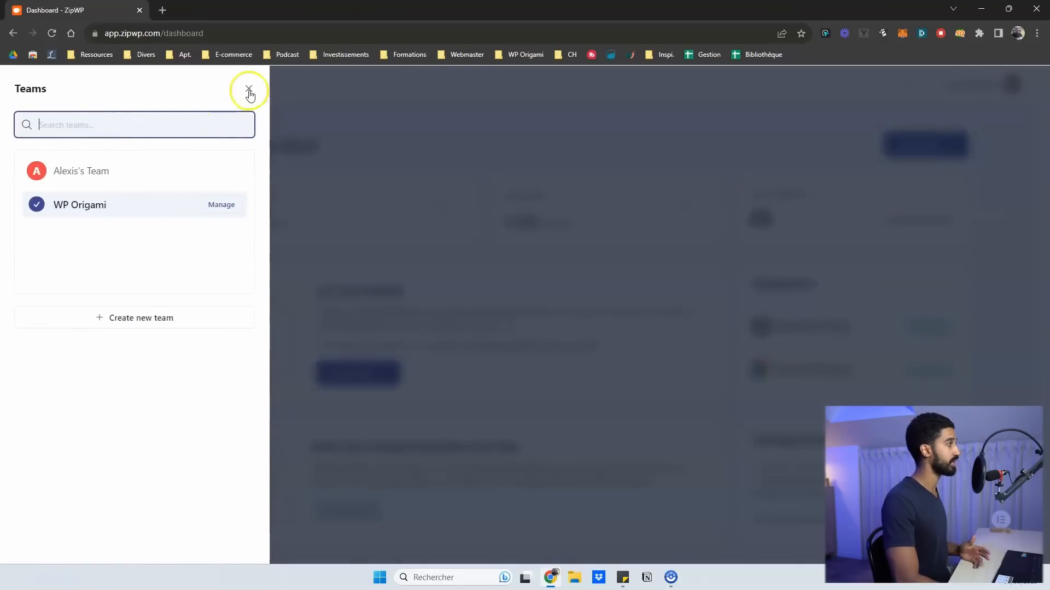
{"action": "left_click", "coordinate": [117, 171]}
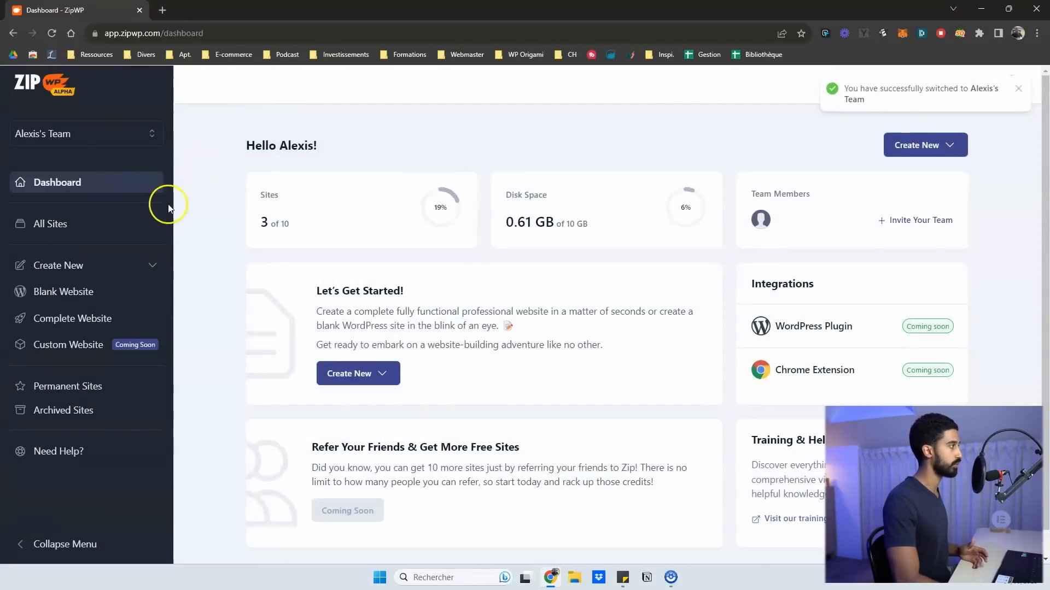
{"action": "left_click", "coordinate": [1017, 89]}
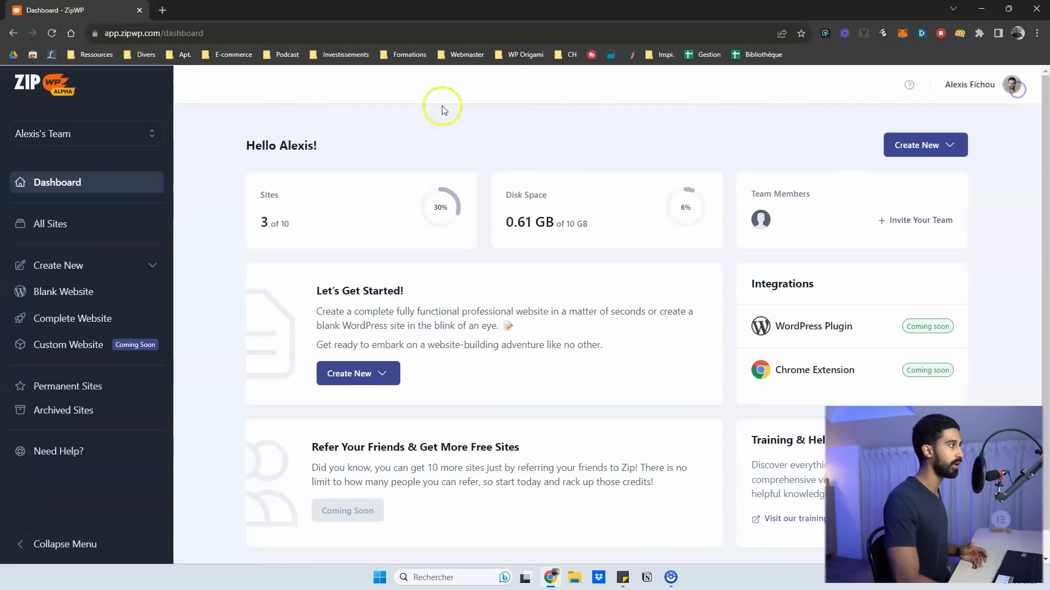
Show the All Sites list and expand the Create New dropdown
{"action": "left_click", "coordinate": [51, 225]}
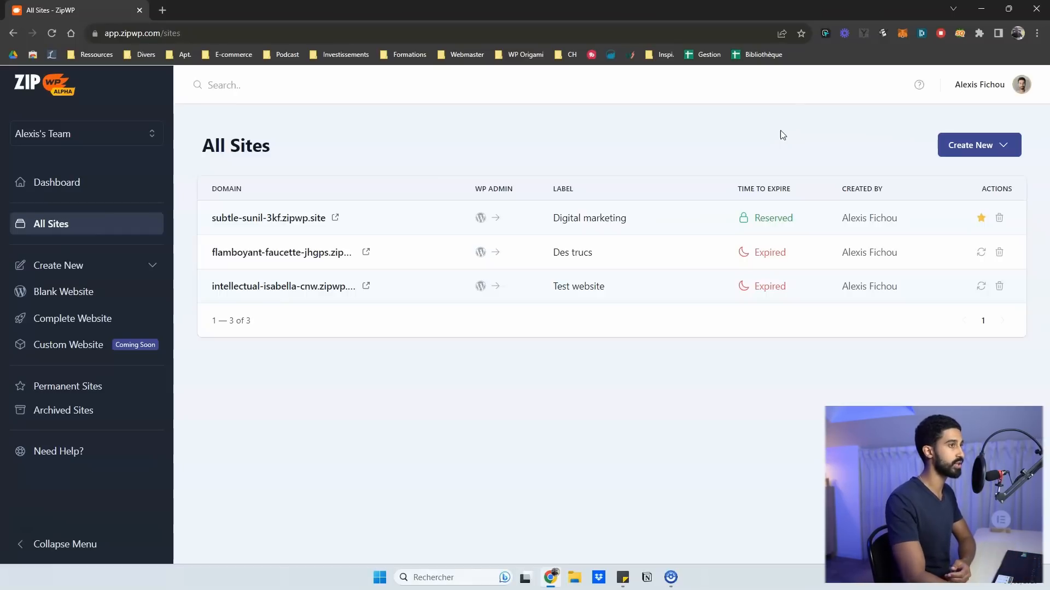
{"action": "left_click", "coordinate": [978, 147]}
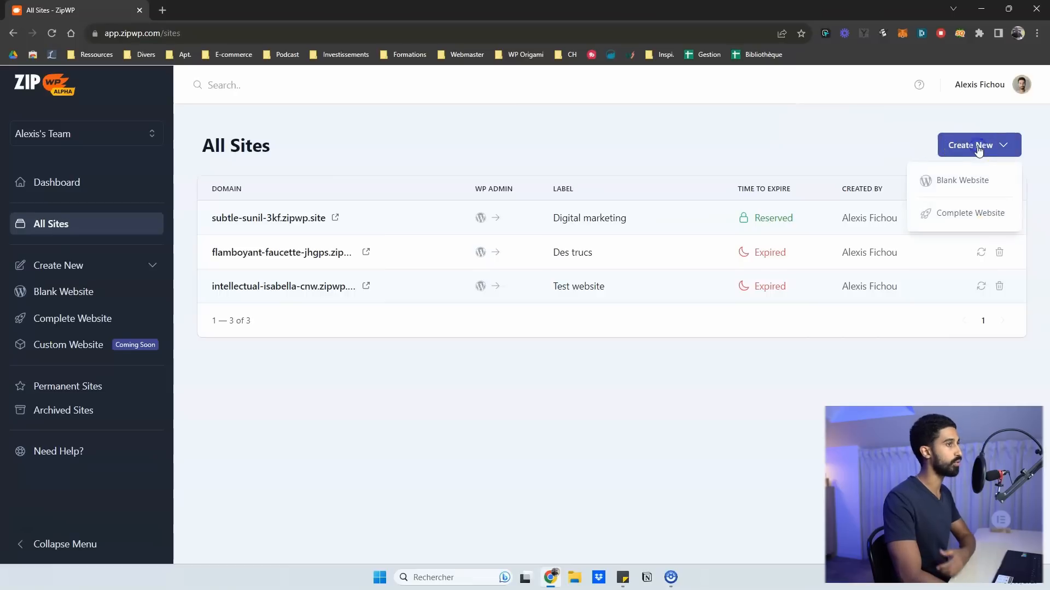
Create a Blank Website with the site label 'nom'
{"action": "left_click", "coordinate": [966, 181]}
{"action": "left_click", "coordinate": [457, 316]}
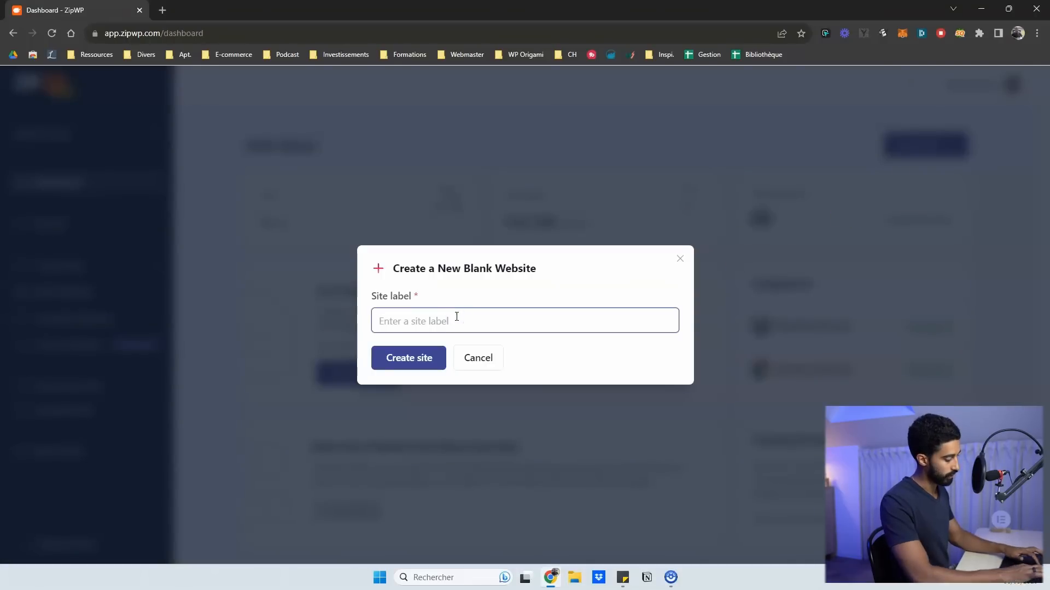
{"action": "type", "text": "<<<nom"}
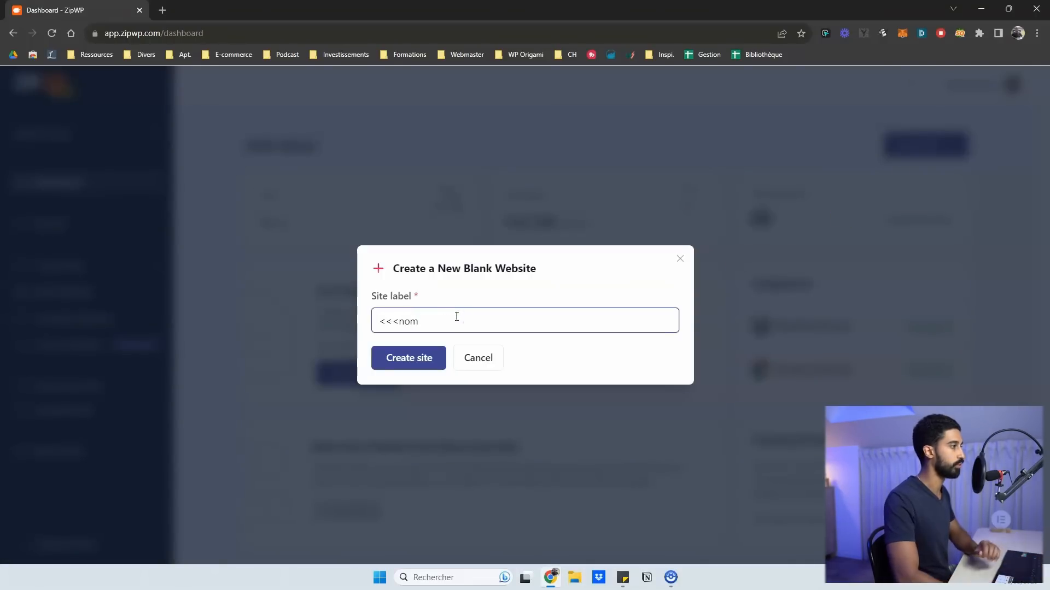
{"action": "key", "text": "BackSpace"}
{"action": "key", "text": "BackSpace"}
{"action": "key", "text": "BackSpace"}
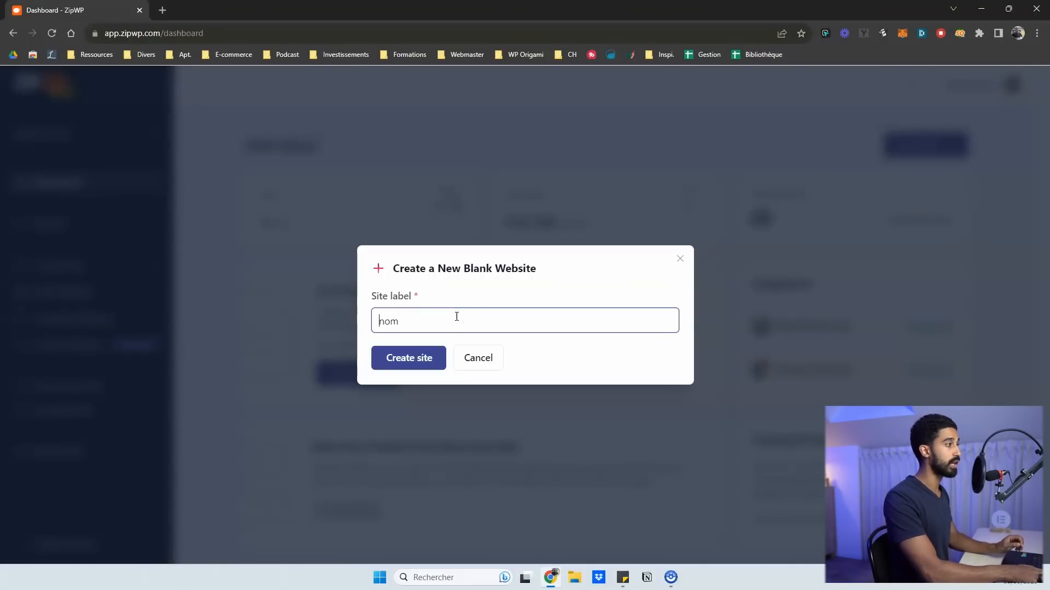
{"action": "left_click", "coordinate": [431, 360]}
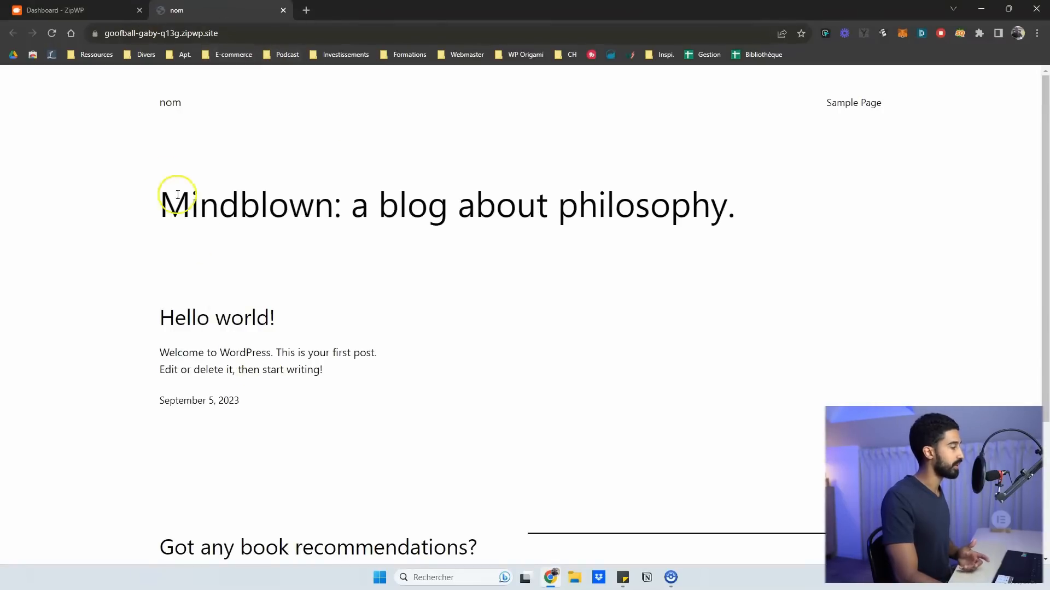
Check the new site's front page, then show the four-site All Sites list on the dashboard
{"action": "left_click", "coordinate": [90, 8]}
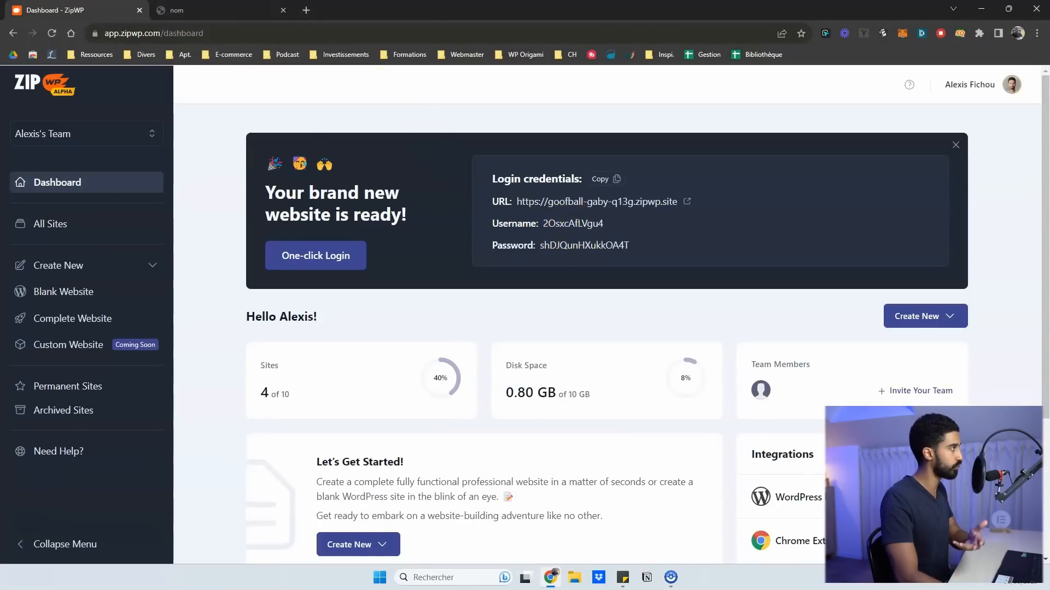
{"action": "left_click", "coordinate": [218, 10]}
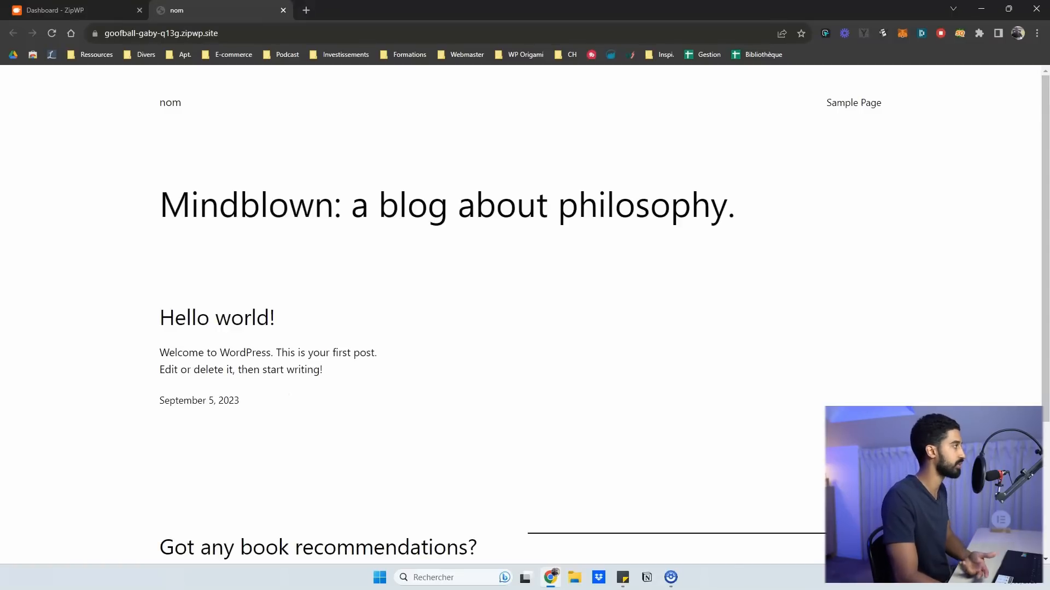
{"action": "left_click", "coordinate": [82, 10]}
{"action": "left_click", "coordinate": [67, 224]}
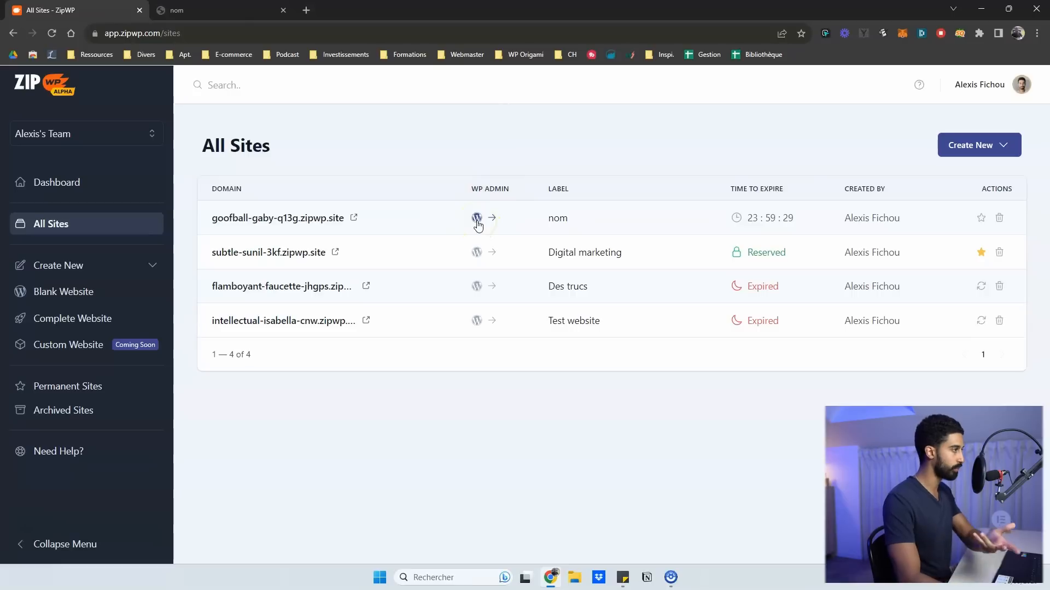
{"action": "left_click", "coordinate": [558, 219]}
{"action": "key", "text": "BackSpace"}
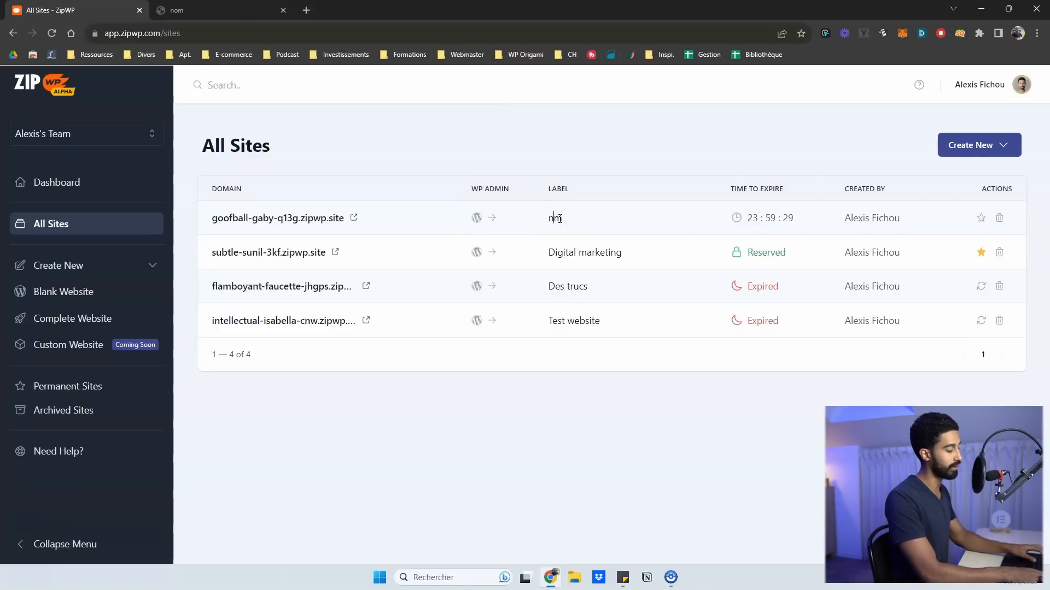
{"action": "type", "text": "o"}
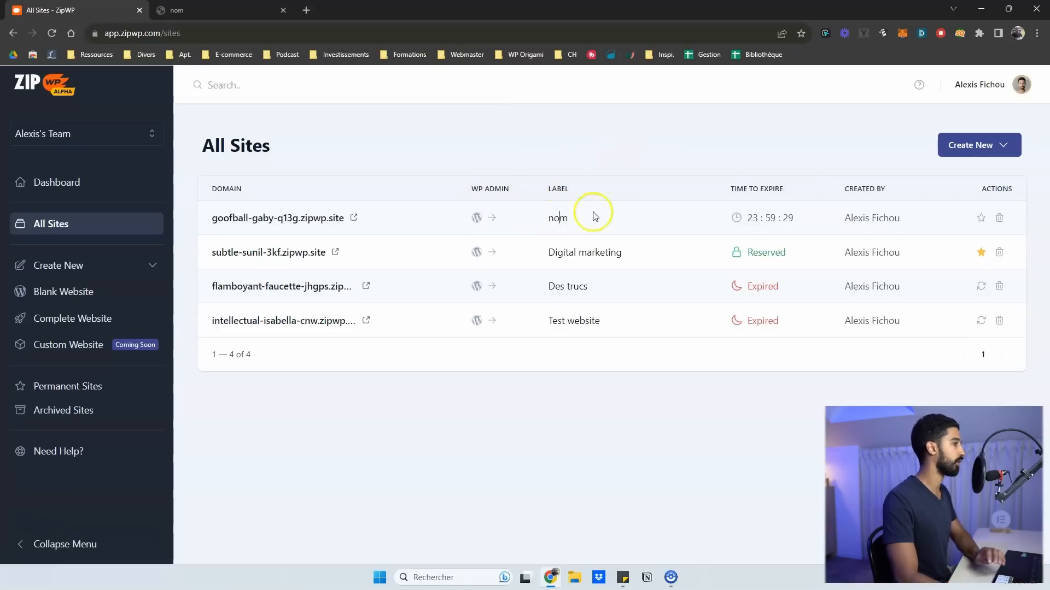
{"action": "left_click", "coordinate": [603, 166]}
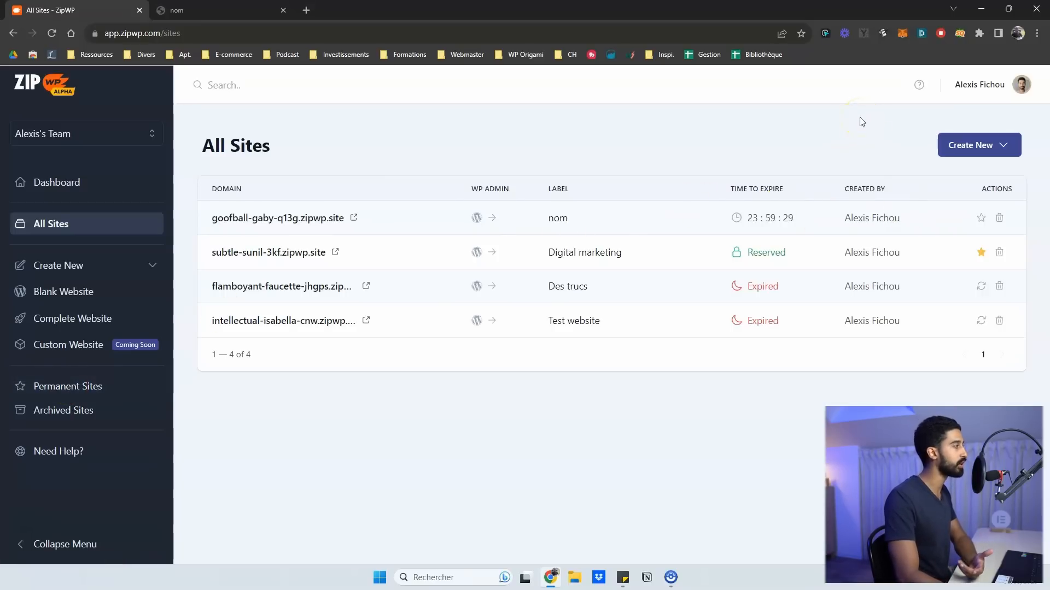
{"action": "left_click", "coordinate": [51, 182]}
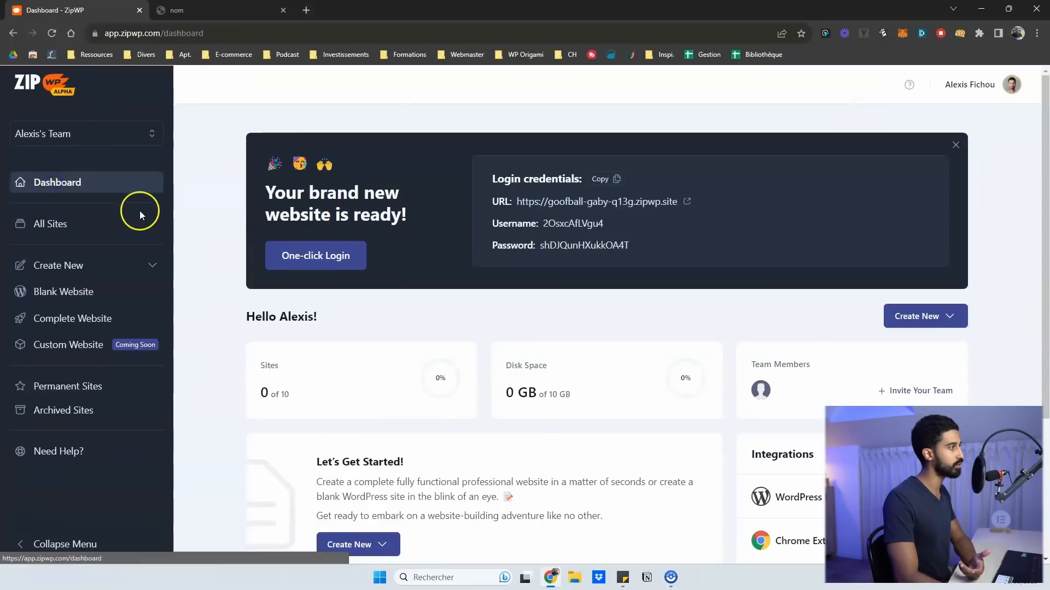
{"action": "scroll", "coordinate": [219, 255], "scroll_direction": "down", "scroll_amount": 1}
{"action": "scroll", "coordinate": [239, 252], "scroll_direction": "down", "scroll_amount": 2}
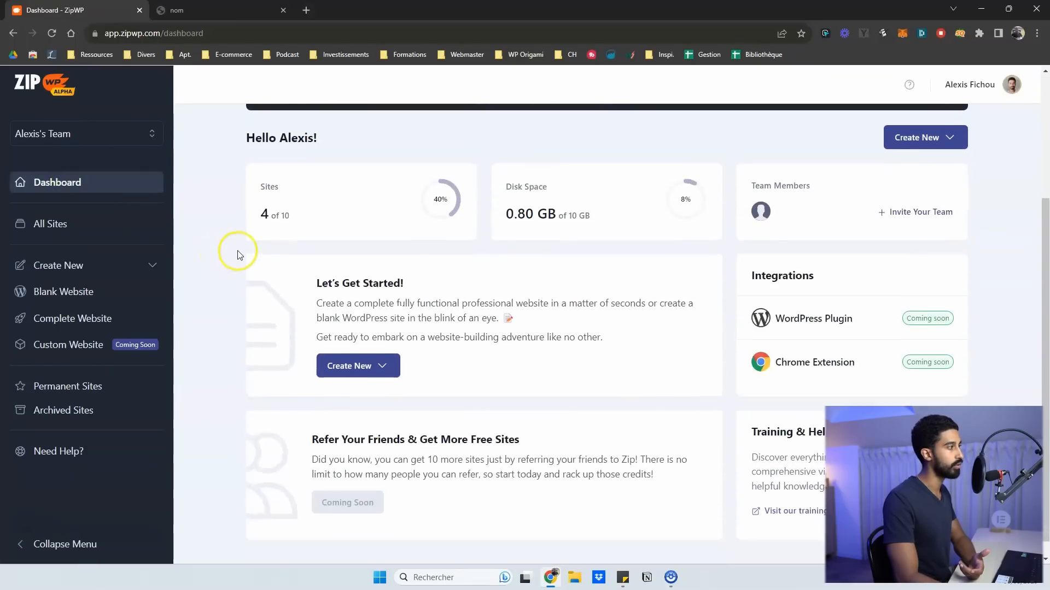
{"action": "scroll", "coordinate": [291, 183], "scroll_direction": "up", "scroll_amount": 1}
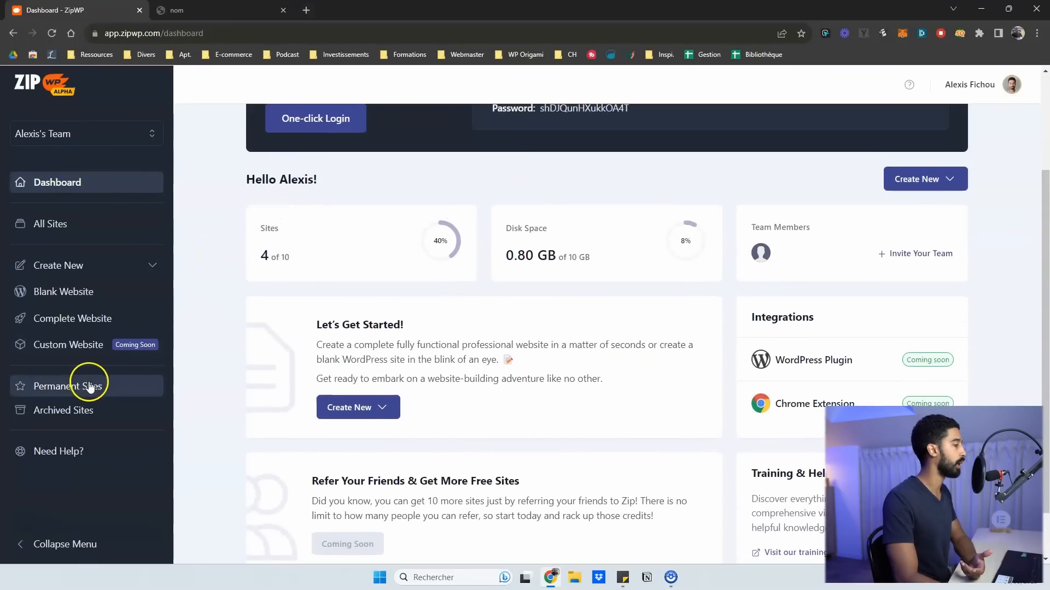
{"action": "left_click", "coordinate": [69, 233]}
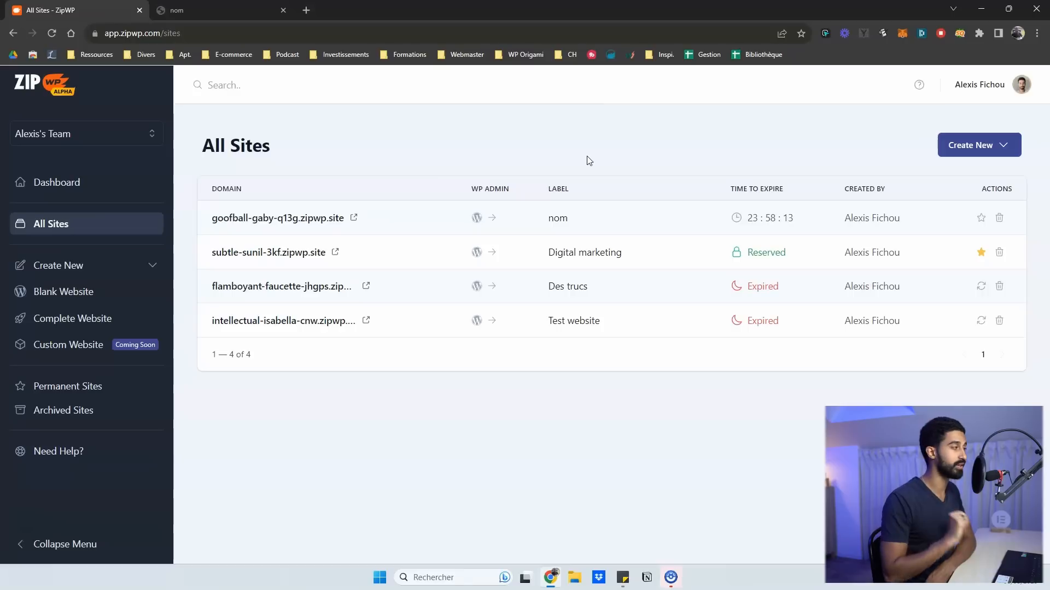
Start the Complete Website wizard for a Person, with the language set to French
{"action": "left_click", "coordinate": [69, 320]}
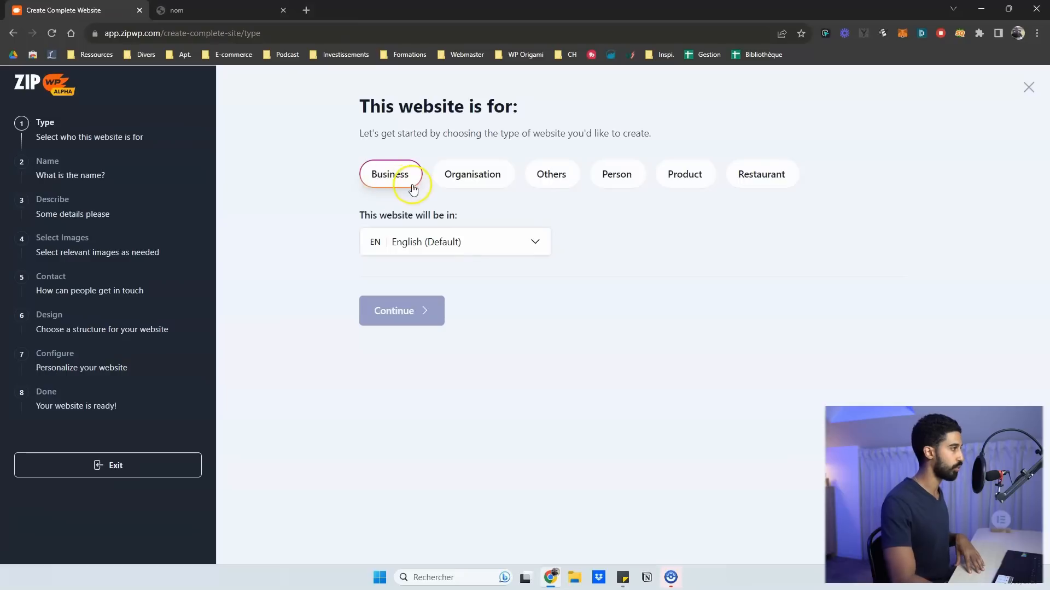
{"action": "left_click", "coordinate": [604, 185]}
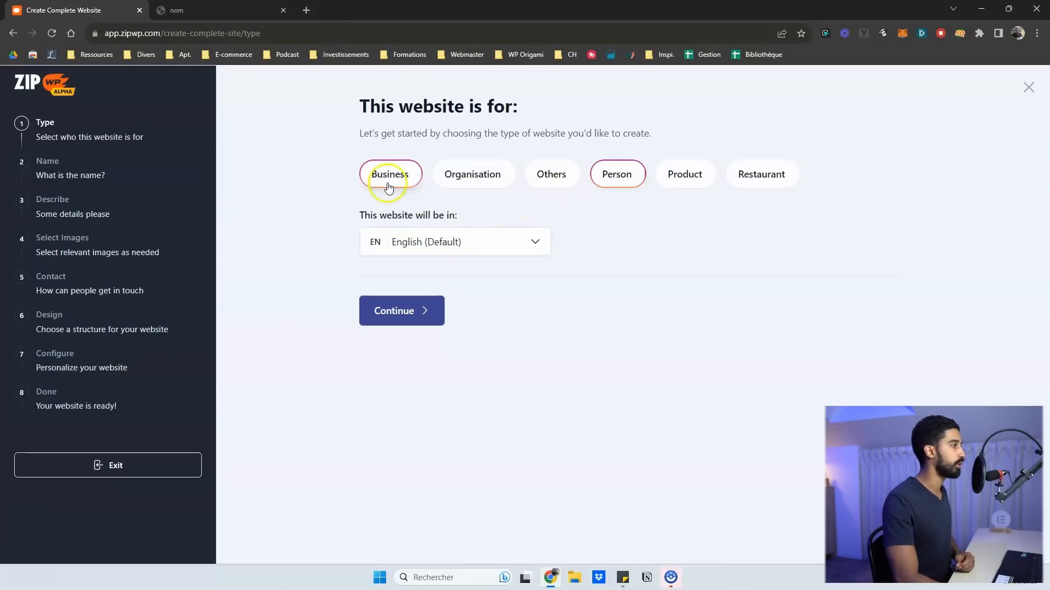
{"action": "left_click", "coordinate": [398, 241]}
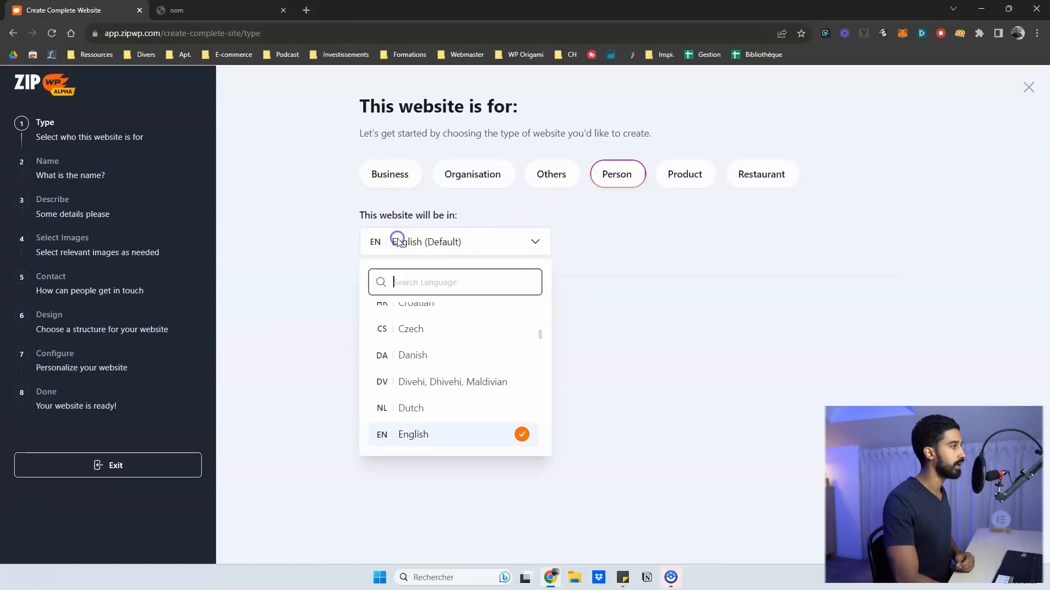
{"action": "type", "text": "fre"}
{"action": "left_click", "coordinate": [428, 315]}
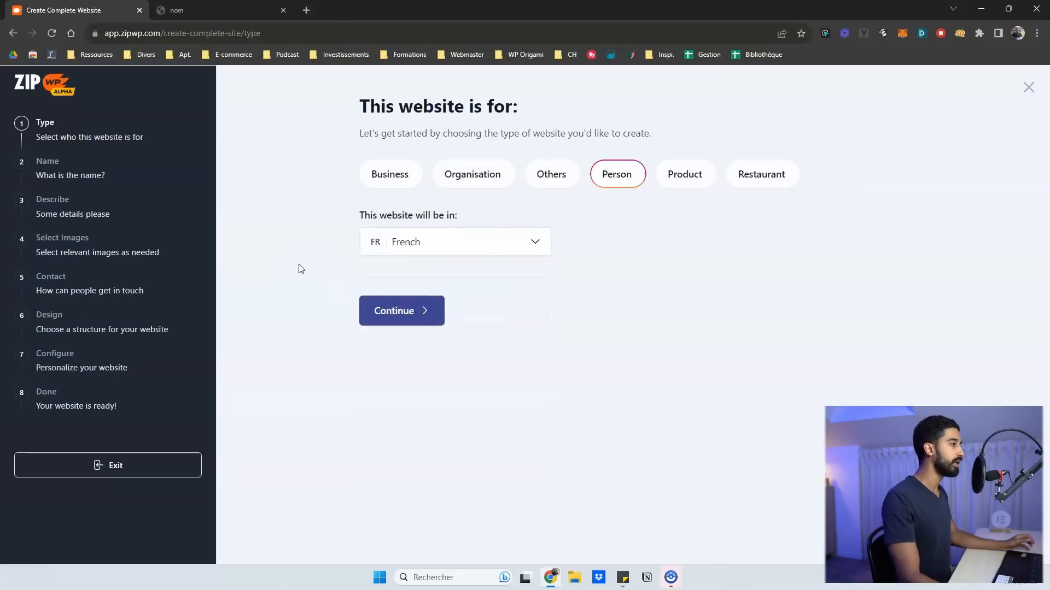
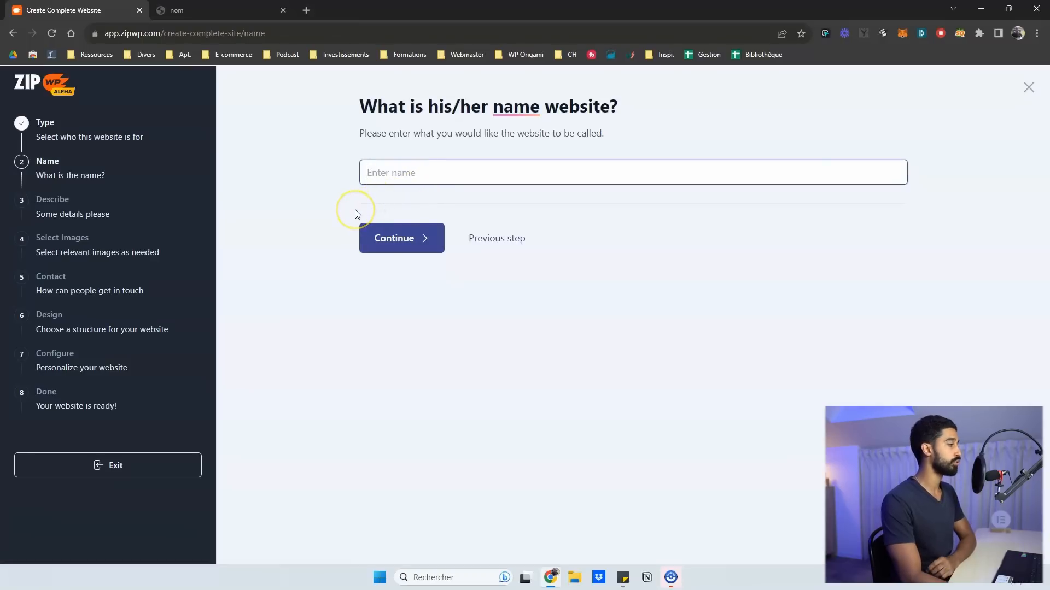
Enter 'Fit Revolution' as the website name and continue to the Describe step
{"action": "type", "text": "Fit Revolution"}
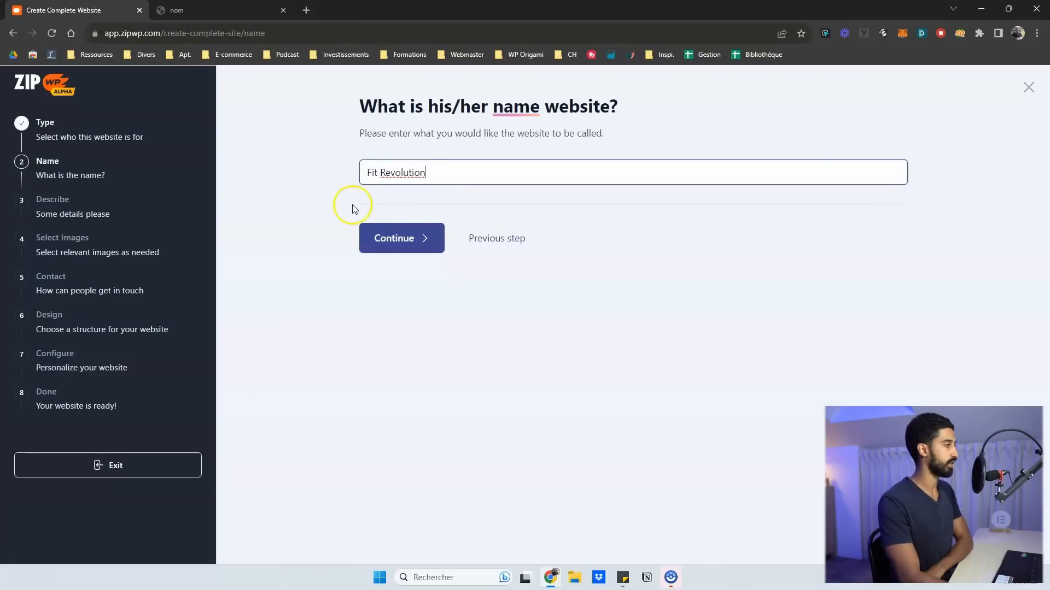
{"action": "left_click", "coordinate": [383, 232]}
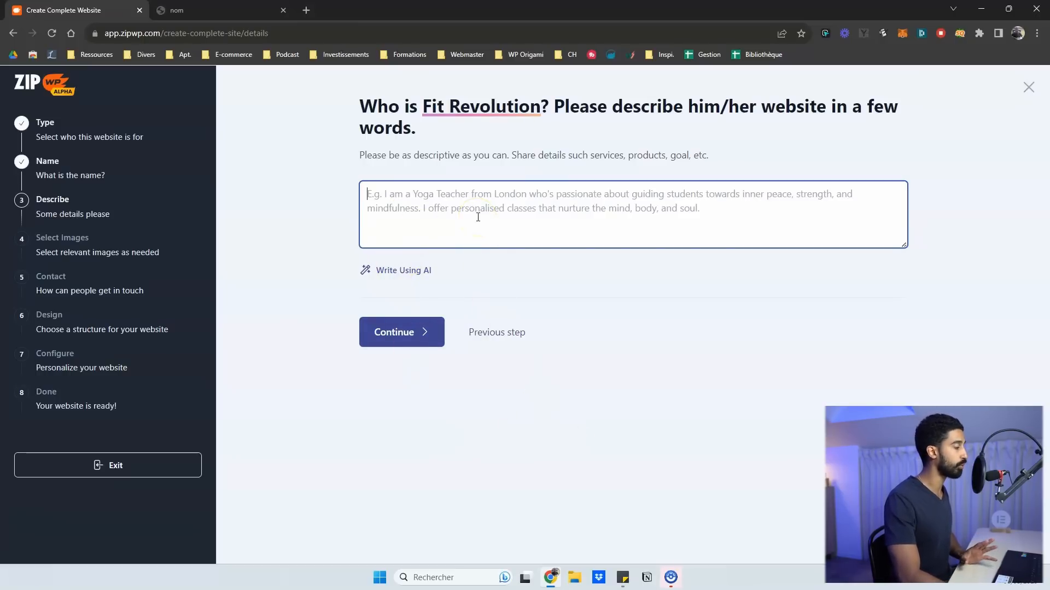
Paste the French bodybuilding-coach description (services, prices, online booking, simple blue design) and continue
{"action": "type", "text": "Site web d'un coach sportif, spécialisé en musculation. Alexis propose des cours à la carte à partir de 40€ / heure, création d'un programme de prise de masse et accompagnement en salle de sport, mais aussi perte de poids ou renforcement musculaire dans le cadre de votre pratique sportive. Alexis pratique la musculation depuis bientôt 10 ans et a participé à quelques compétitions de bodybuilding. Alexis a déjà coaché plus de 300 personnes. Le site web comporte la possibilité de réserver et de payer directement en ligne pour une séance. Un site web simple, moderne, avec une dominante bleue."}
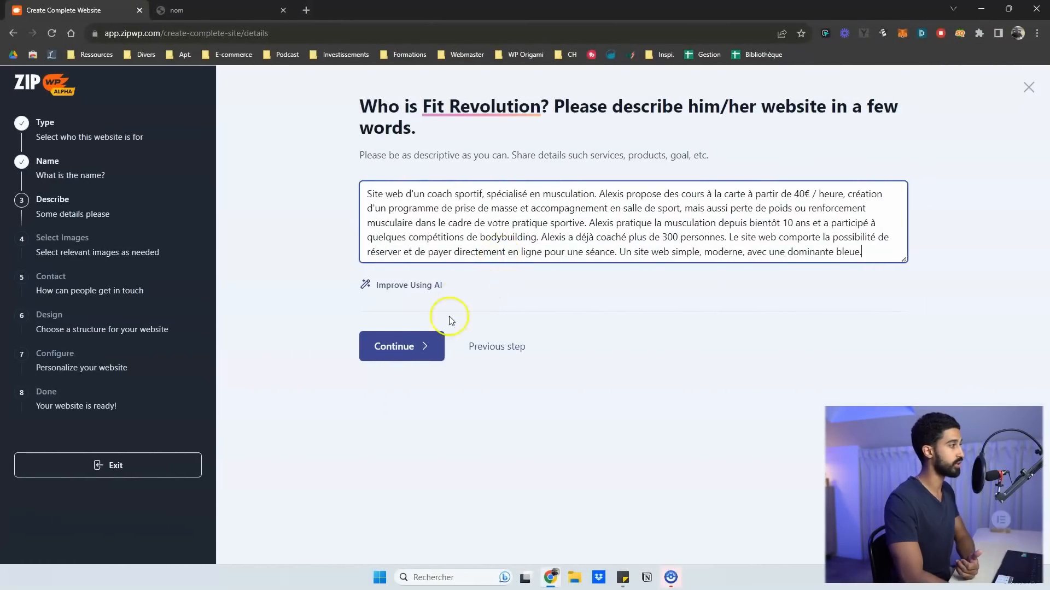
{"action": "left_click", "coordinate": [413, 349]}
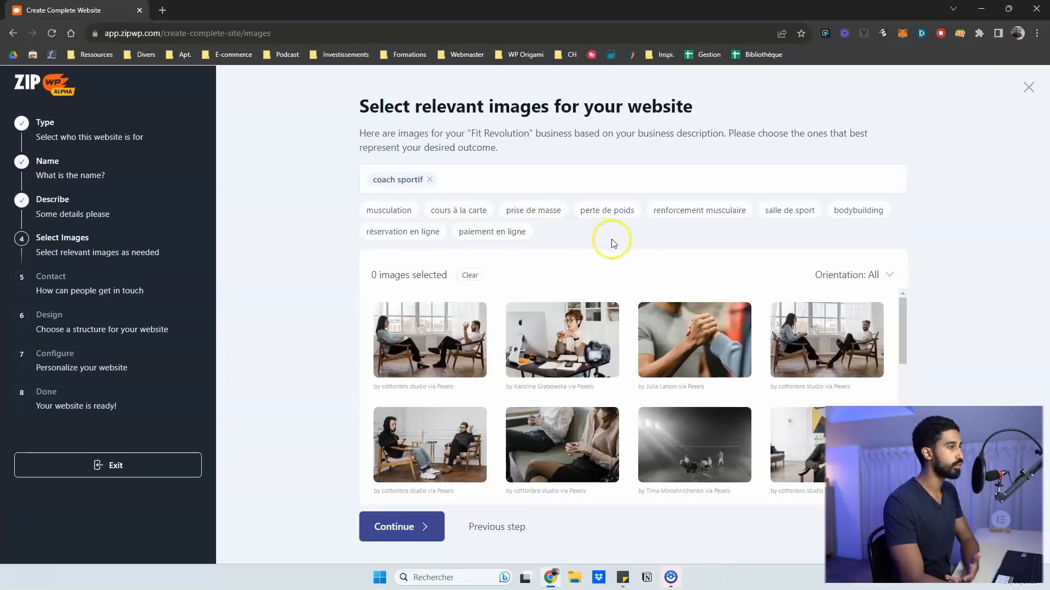
Try the woman-at-desk, clasped-hands and two-people-talking photos, then deselect all three
{"action": "scroll", "coordinate": [754, 315], "scroll_direction": "down", "scroll_amount": 2}
{"action": "scroll", "coordinate": [749, 318], "scroll_direction": "up", "scroll_amount": 2}
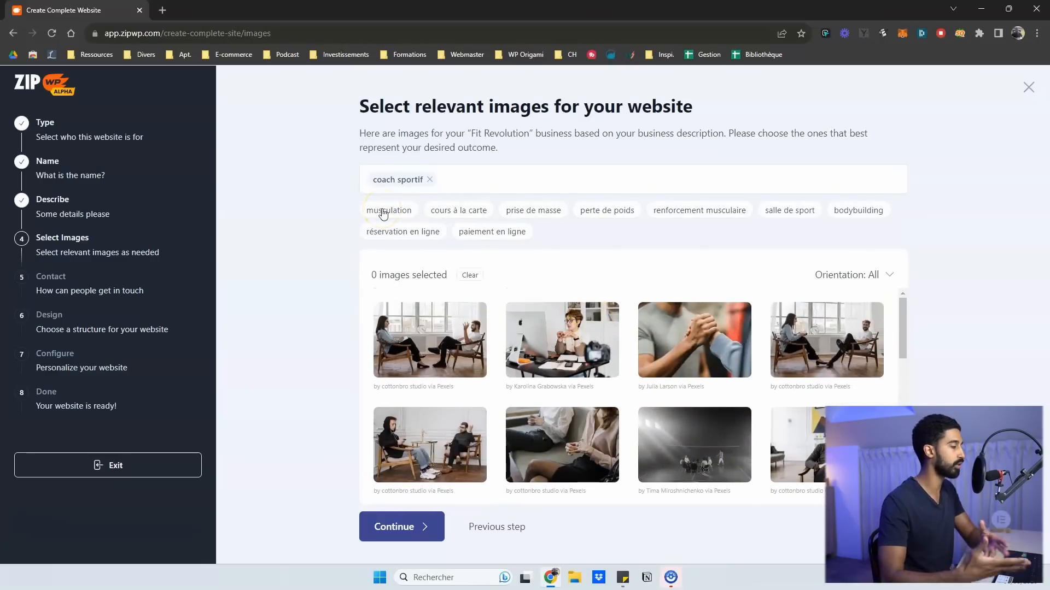
{"action": "left_click", "coordinate": [456, 216]}
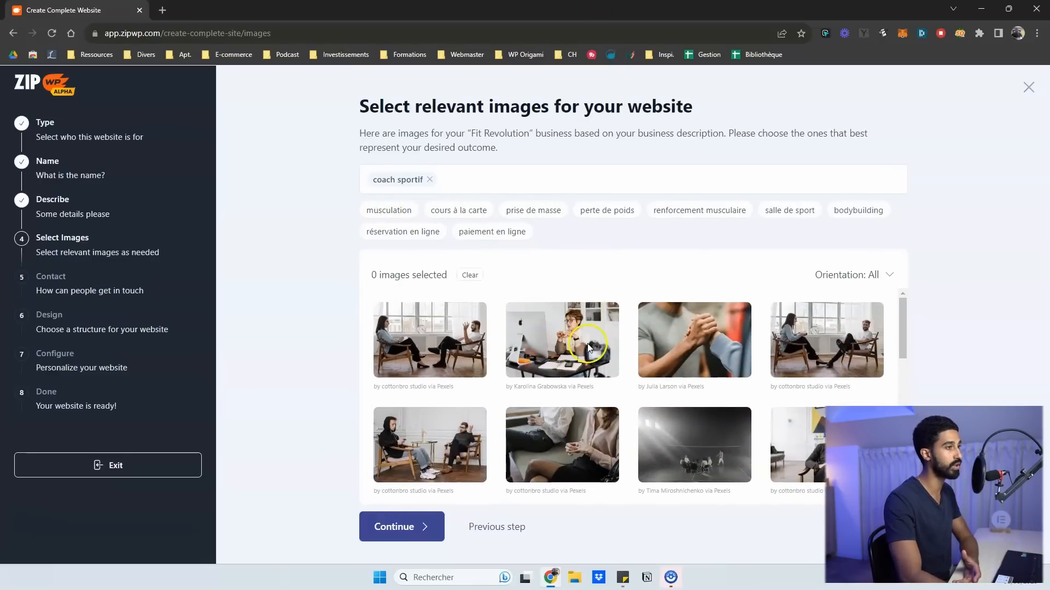
{"action": "left_click", "coordinate": [542, 336]}
{"action": "left_click", "coordinate": [705, 341]}
{"action": "left_click", "coordinate": [485, 336]}
{"action": "left_click", "coordinate": [459, 335]}
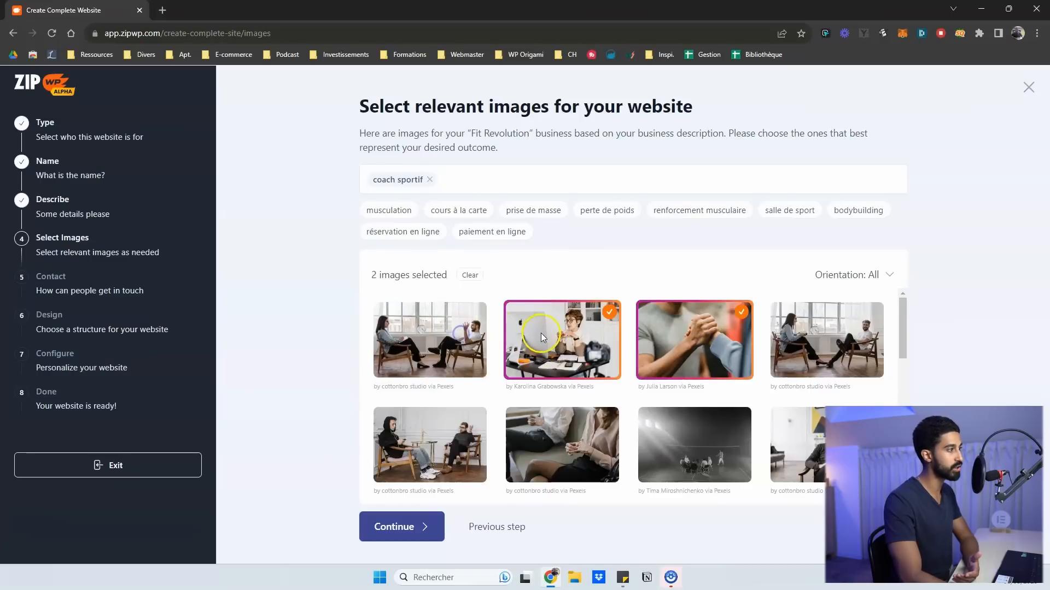
{"action": "left_click", "coordinate": [540, 333]}
{"action": "left_click", "coordinate": [687, 339]}
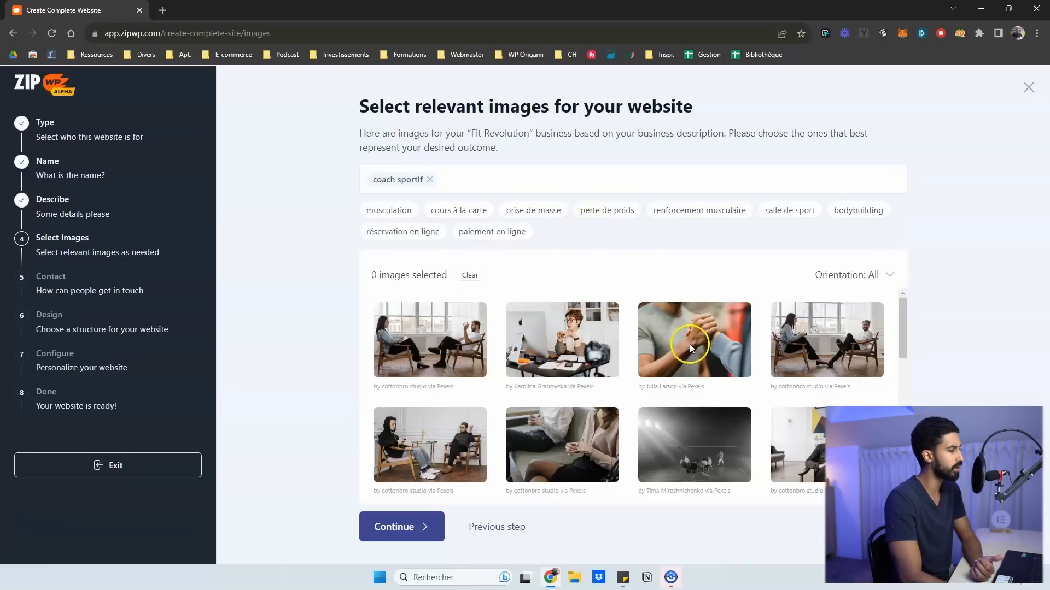
{"action": "scroll", "coordinate": [690, 350], "scroll_direction": "down", "scroll_amount": 1}
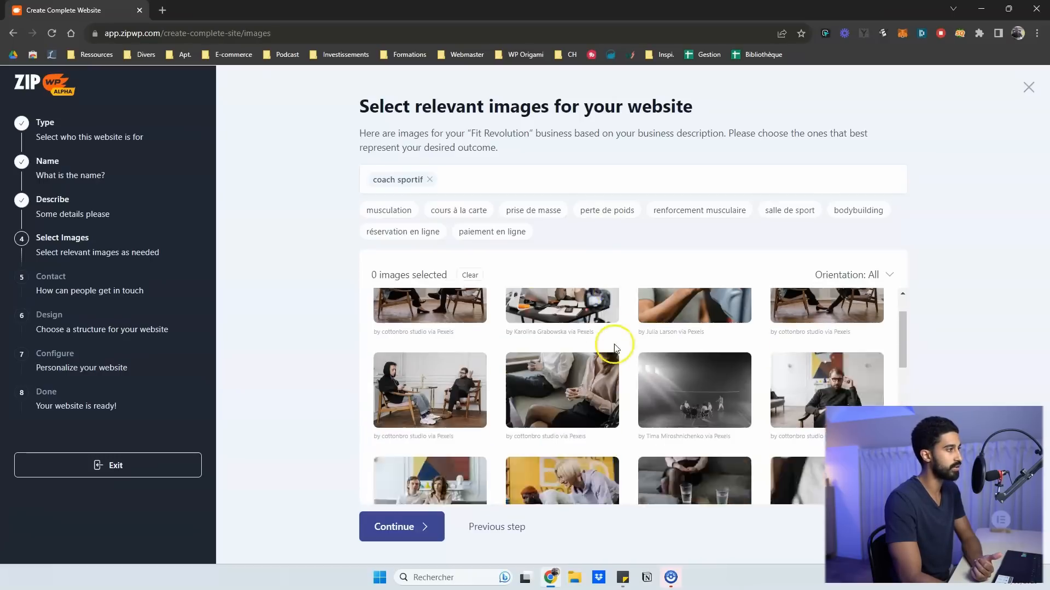
Switch to the musculation keyword and select seven gym photos, from push-up to woman lying down
{"action": "left_click", "coordinate": [390, 210]}
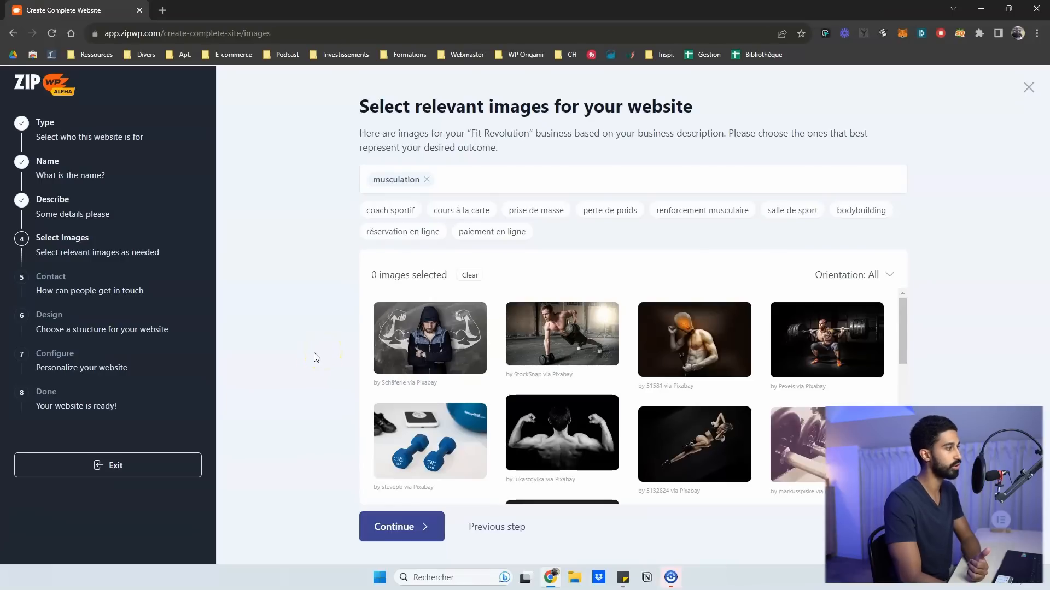
{"action": "left_click", "coordinate": [552, 334]}
{"action": "left_click", "coordinate": [437, 335]}
{"action": "left_click", "coordinate": [692, 339]}
{"action": "left_click", "coordinate": [828, 349]}
{"action": "left_click", "coordinate": [809, 438]}
{"action": "scroll", "coordinate": [733, 451], "scroll_direction": "down", "scroll_amount": 2}
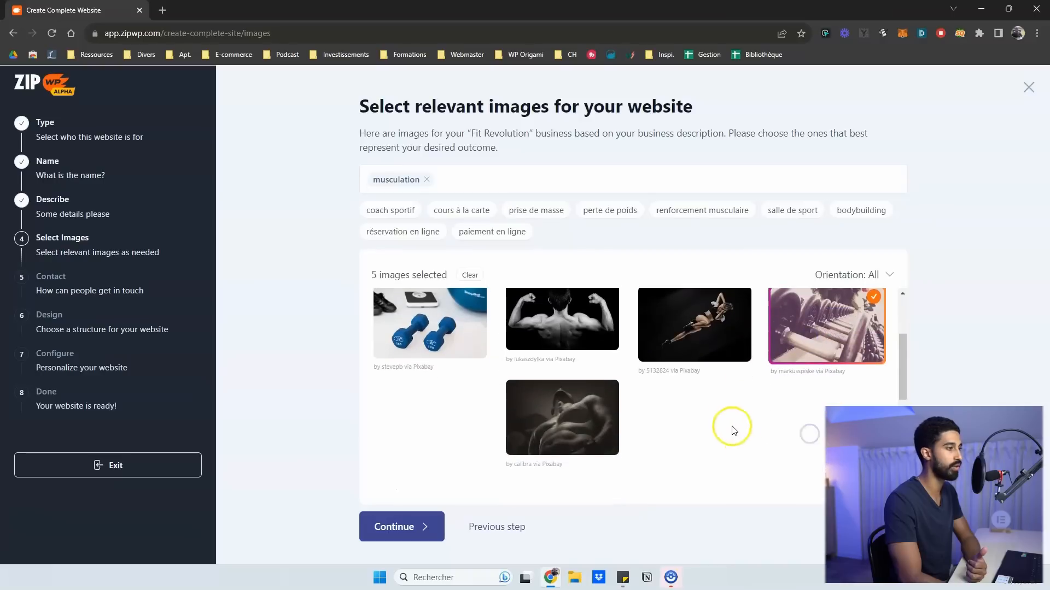
{"action": "left_click", "coordinate": [561, 419]}
{"action": "left_click", "coordinate": [722, 328]}
Add the flexed back, blue dumbbells, bare chest and tattooed man photos, continuing with 11 images
{"action": "scroll", "coordinate": [710, 350], "scroll_direction": "up", "scroll_amount": 2}
{"action": "left_click", "coordinate": [561, 426]}
{"action": "left_click", "coordinate": [435, 424]}
{"action": "scroll", "coordinate": [435, 425], "scroll_direction": "down", "scroll_amount": 3}
{"action": "left_click", "coordinate": [704, 428]}
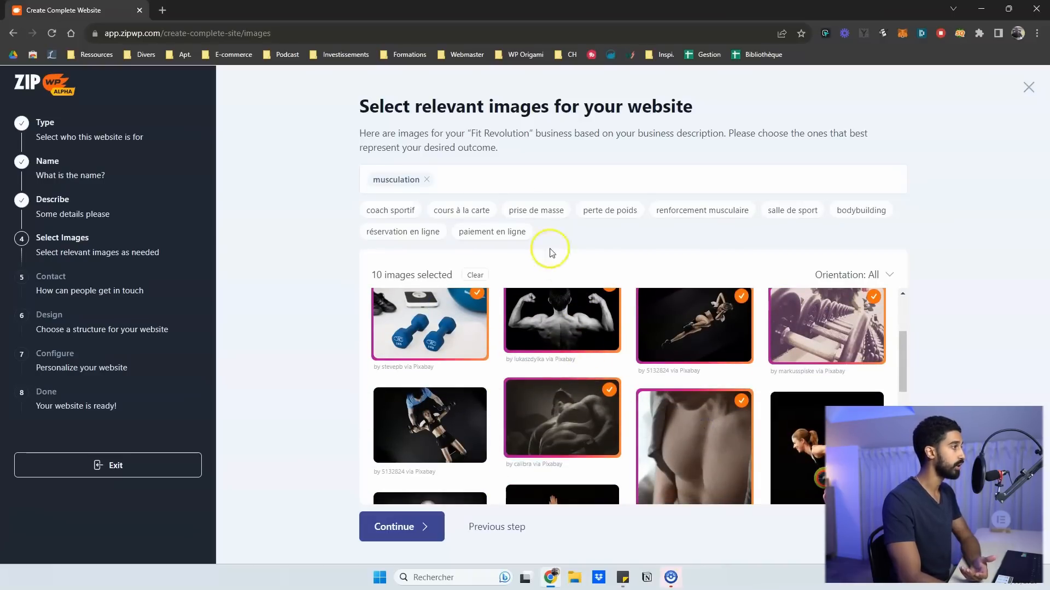
{"action": "left_click", "coordinate": [507, 178]}
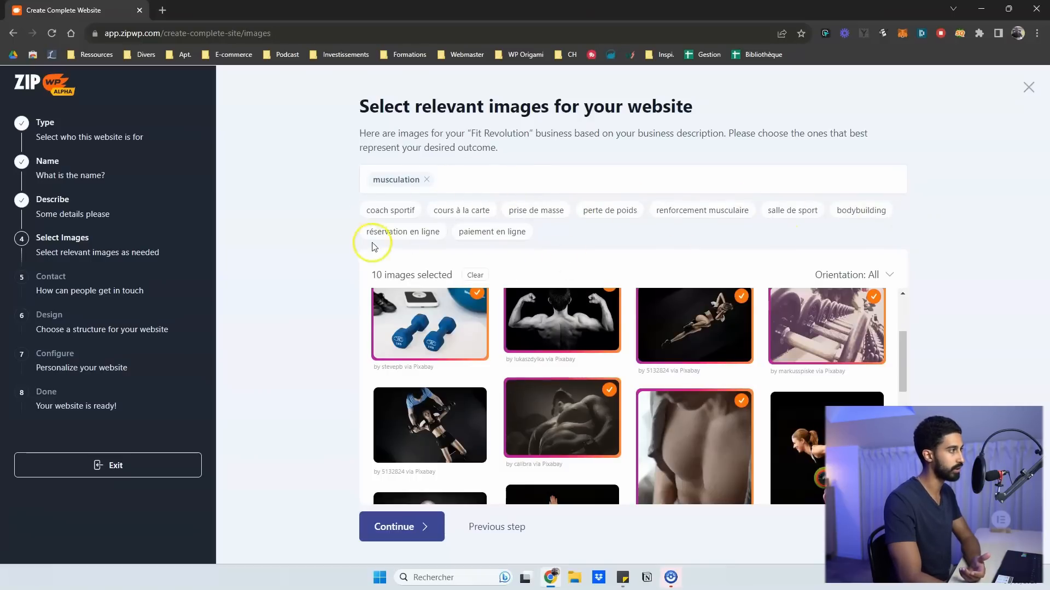
{"action": "scroll", "coordinate": [678, 345], "scroll_direction": "up", "scroll_amount": 2}
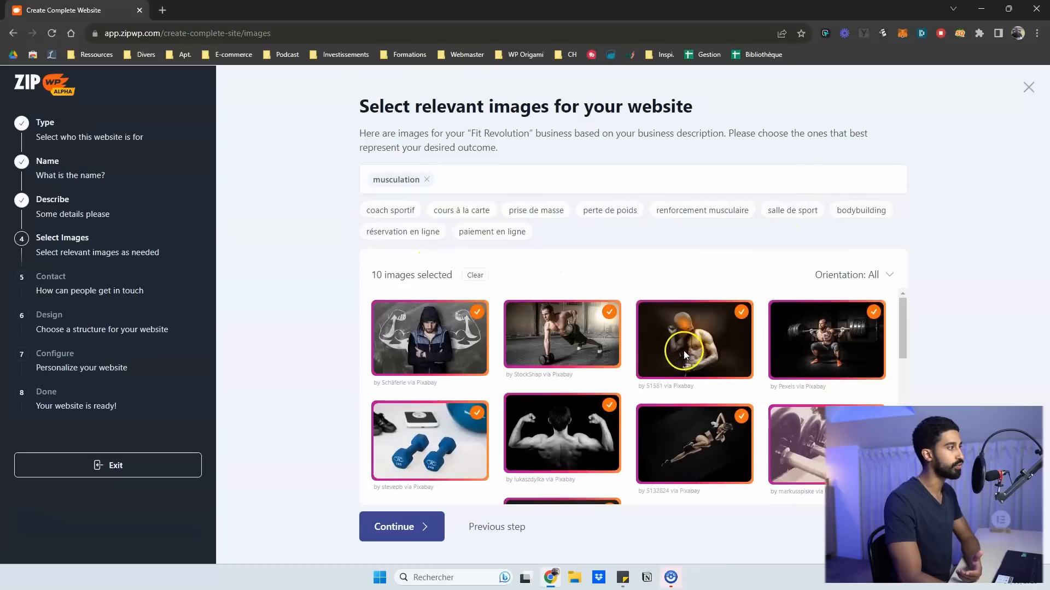
{"action": "scroll", "coordinate": [705, 350], "scroll_direction": "down", "scroll_amount": 3}
{"action": "scroll", "coordinate": [785, 381], "scroll_direction": "down", "scroll_amount": 3}
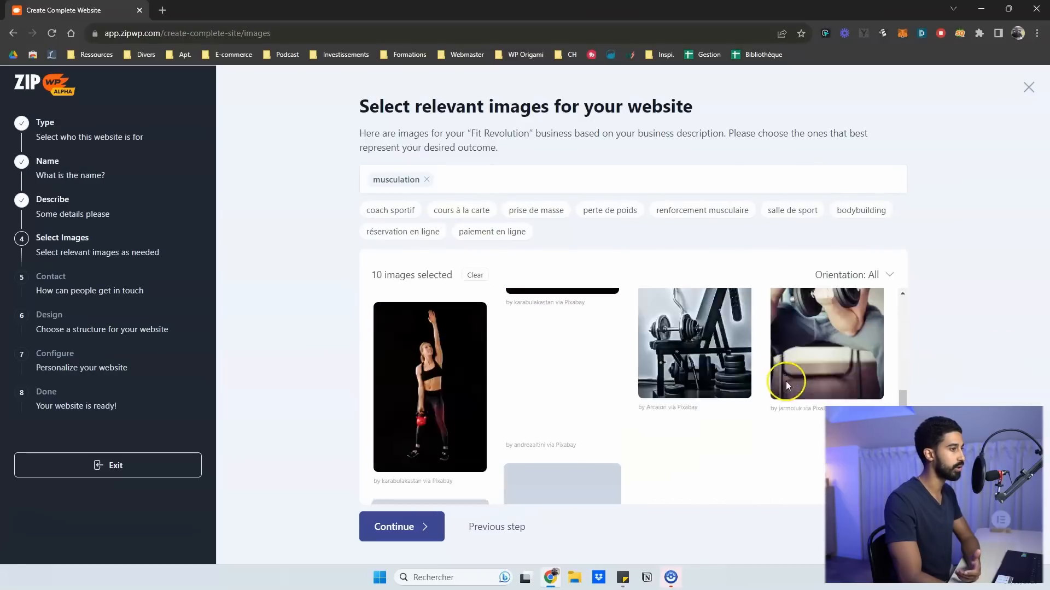
{"action": "scroll", "coordinate": [699, 389], "scroll_direction": "up", "scroll_amount": 2}
{"action": "left_click", "coordinate": [454, 388]}
{"action": "scroll", "coordinate": [454, 387], "scroll_direction": "up", "scroll_amount": 5}
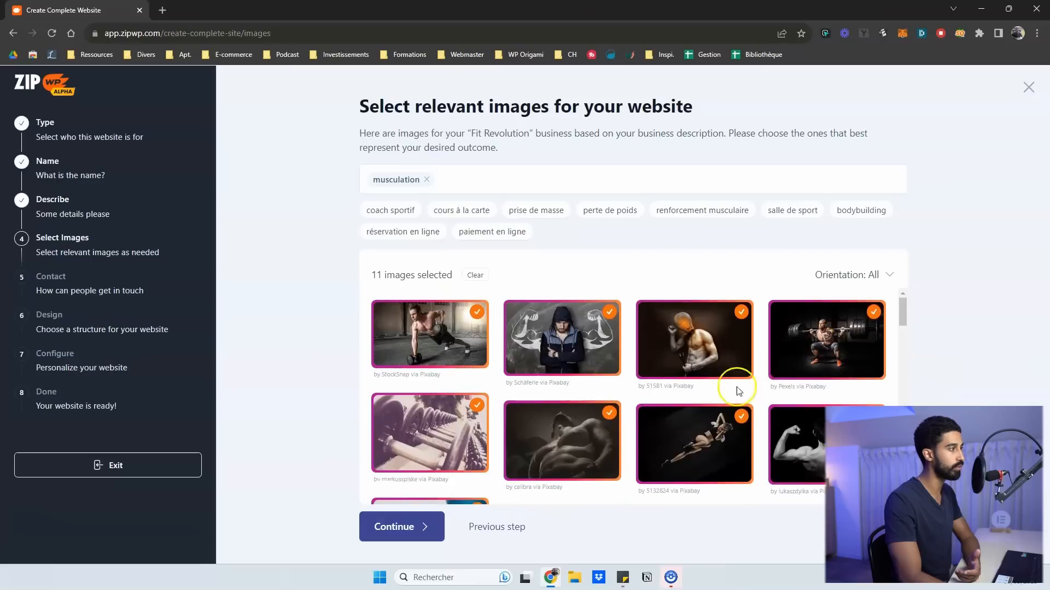
{"action": "scroll", "coordinate": [413, 494], "scroll_direction": "down", "scroll_amount": 1}
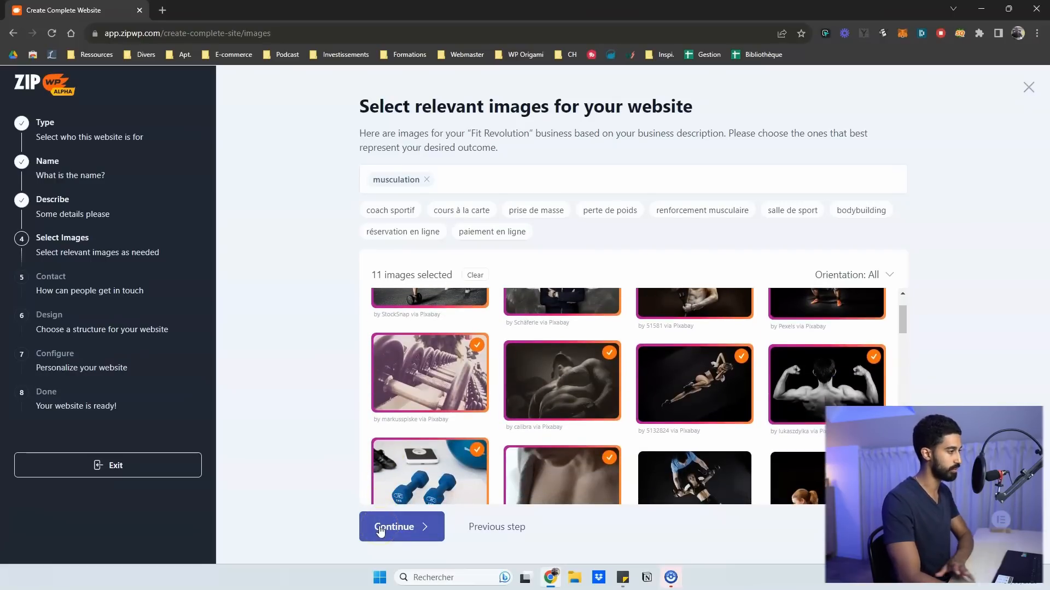
{"action": "left_click", "coordinate": [381, 528]}
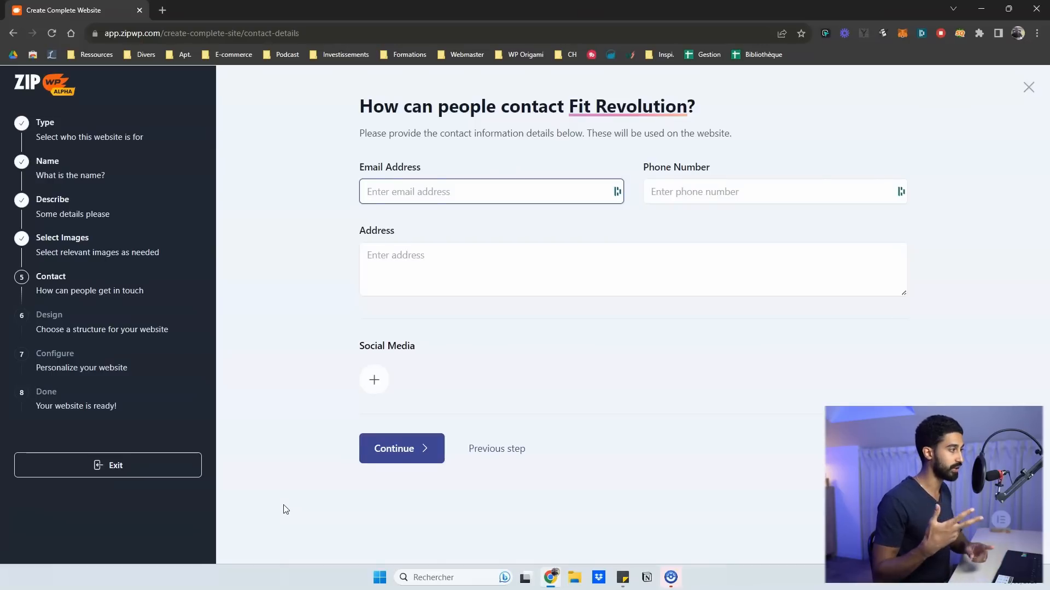
Add a Facebook social link with the copied page address and submit the contact details
{"action": "left_click", "coordinate": [373, 381]}
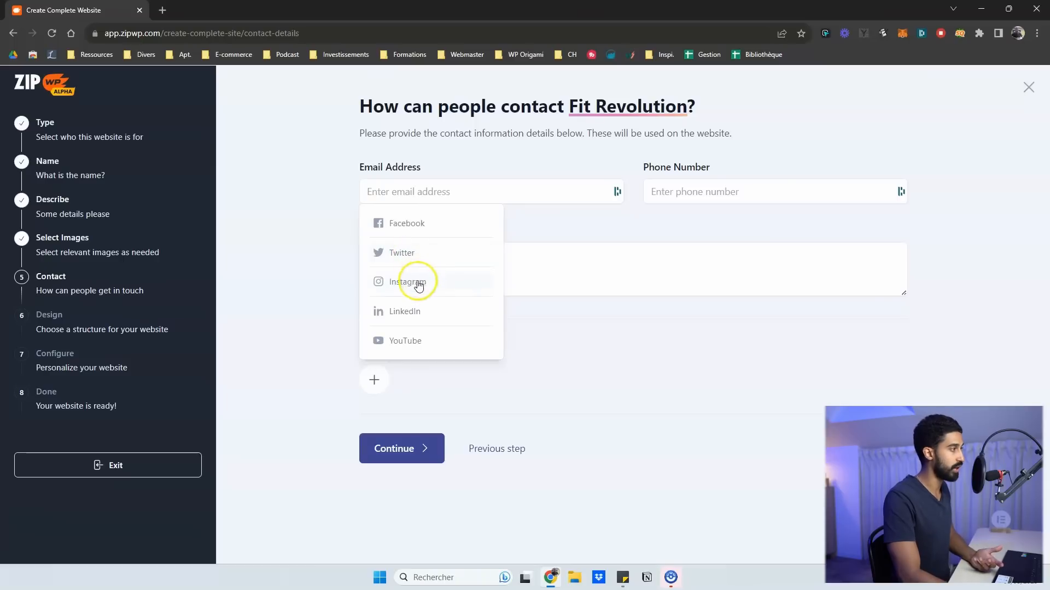
{"action": "left_click", "coordinate": [418, 230]}
{"action": "left_click", "coordinate": [417, 375]}
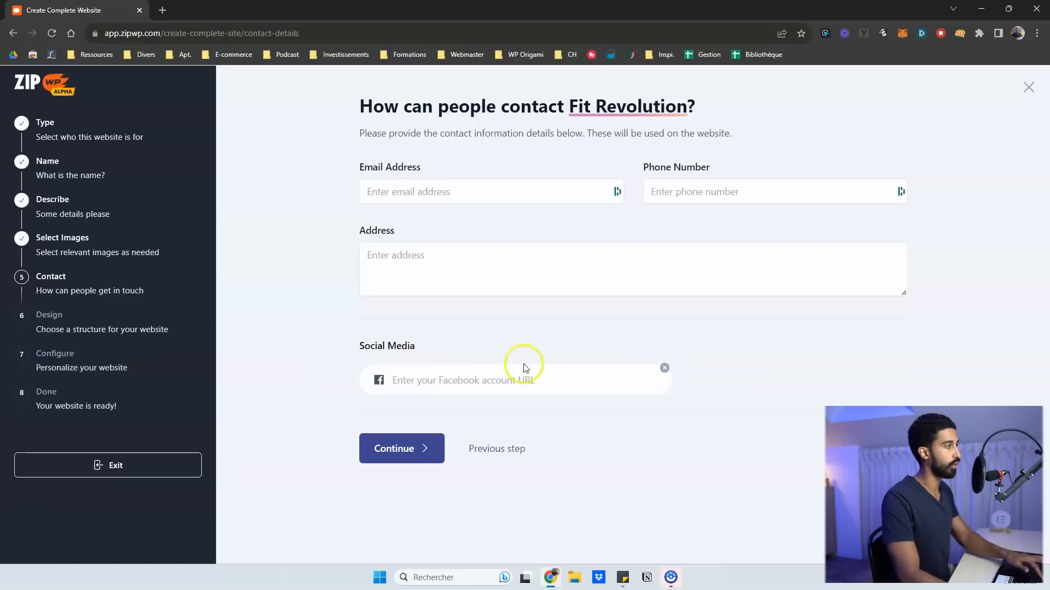
{"action": "left_click", "coordinate": [172, 34]}
{"action": "key", "text": "ctrl+c"}
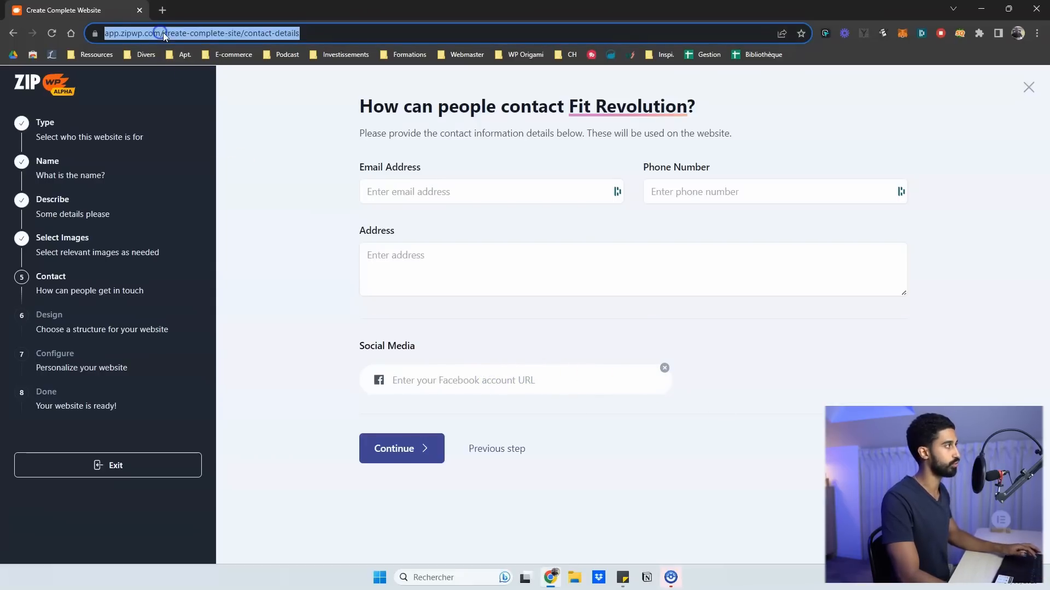
{"action": "left_click", "coordinate": [431, 373]}
{"action": "key", "text": "ctrl+v"}
{"action": "left_click", "coordinate": [595, 380]}
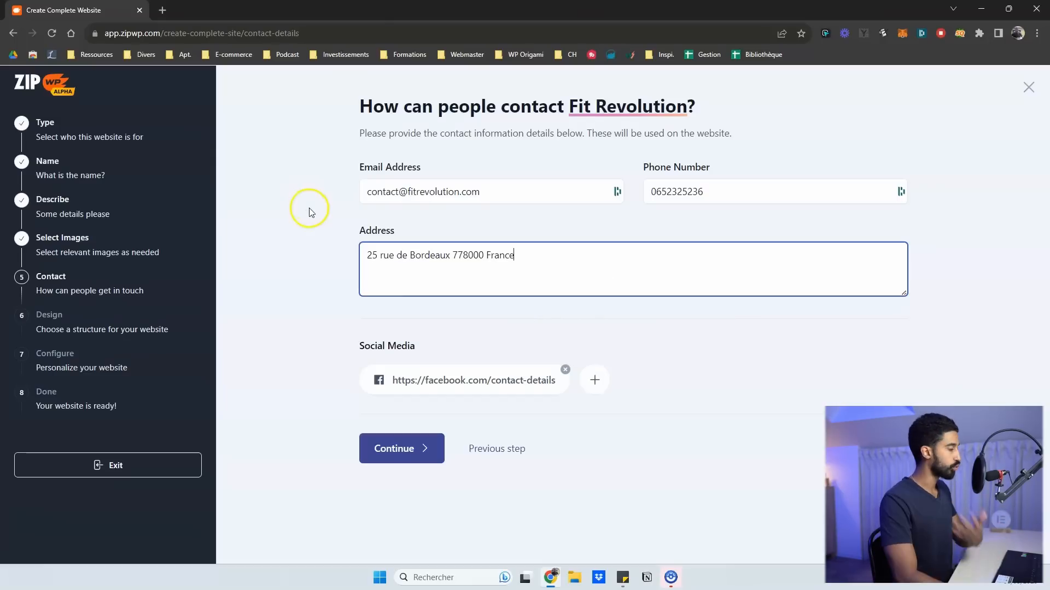
{"action": "left_click", "coordinate": [401, 448]}
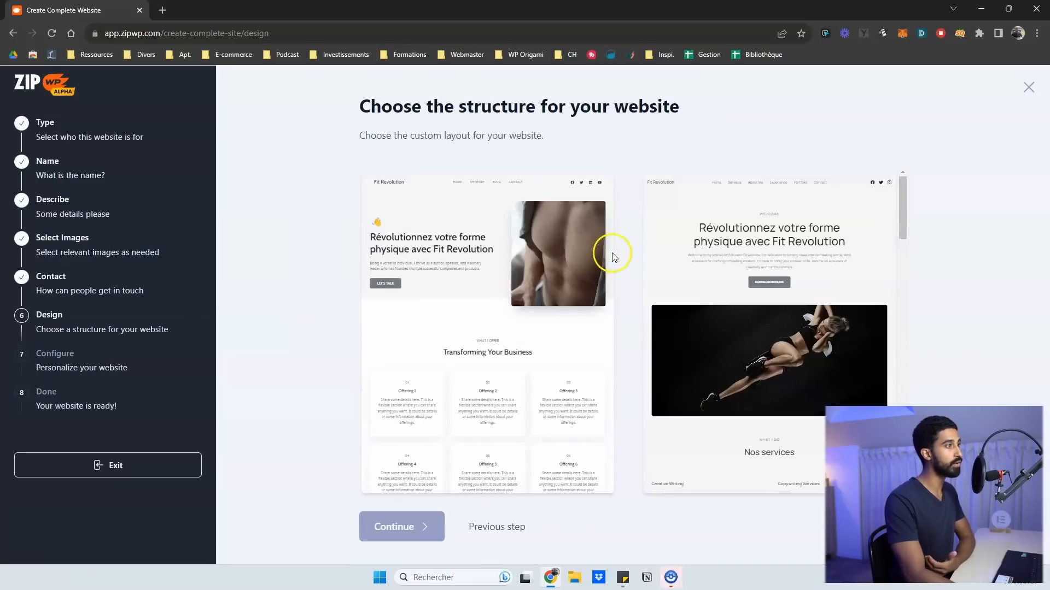
Browse the generated layout previews, pick the first layout, and continue to the final review
{"action": "scroll", "coordinate": [614, 257], "scroll_direction": "down", "scroll_amount": 5}
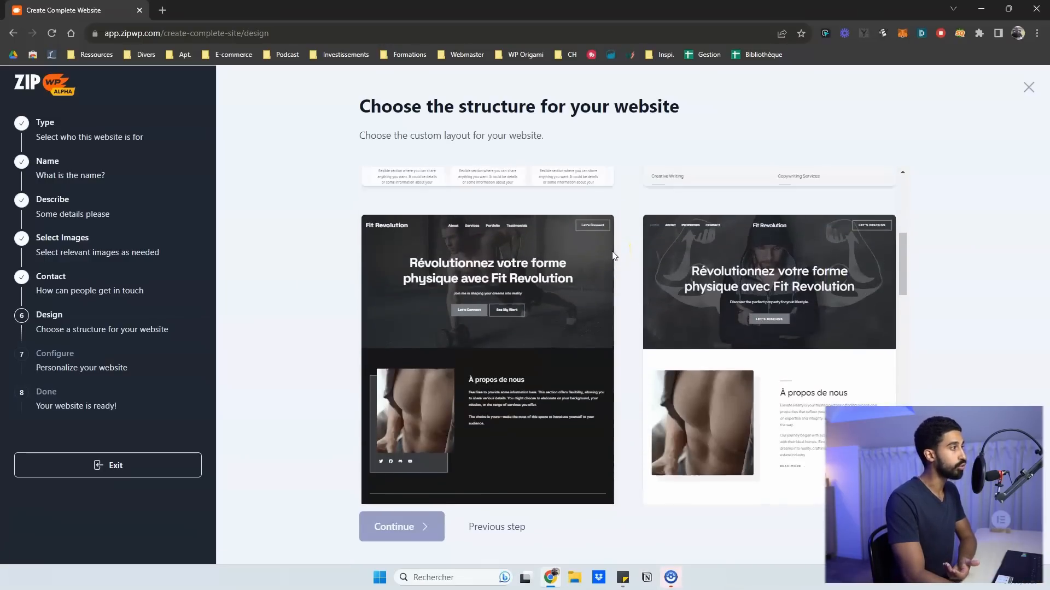
{"action": "scroll", "coordinate": [614, 256], "scroll_direction": "up", "scroll_amount": 5}
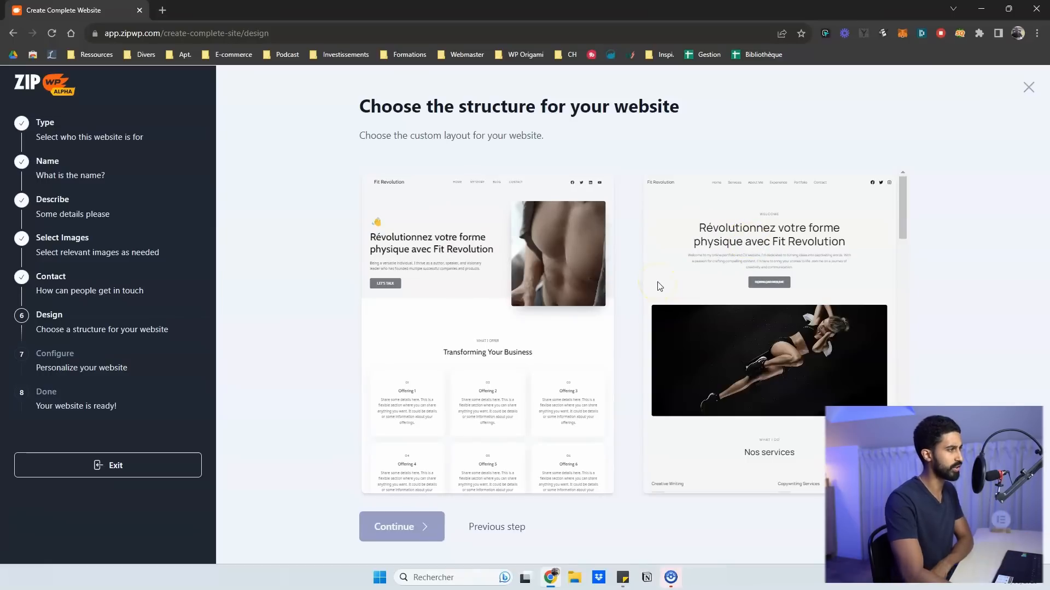
{"action": "scroll", "coordinate": [621, 234], "scroll_direction": "down", "scroll_amount": 5}
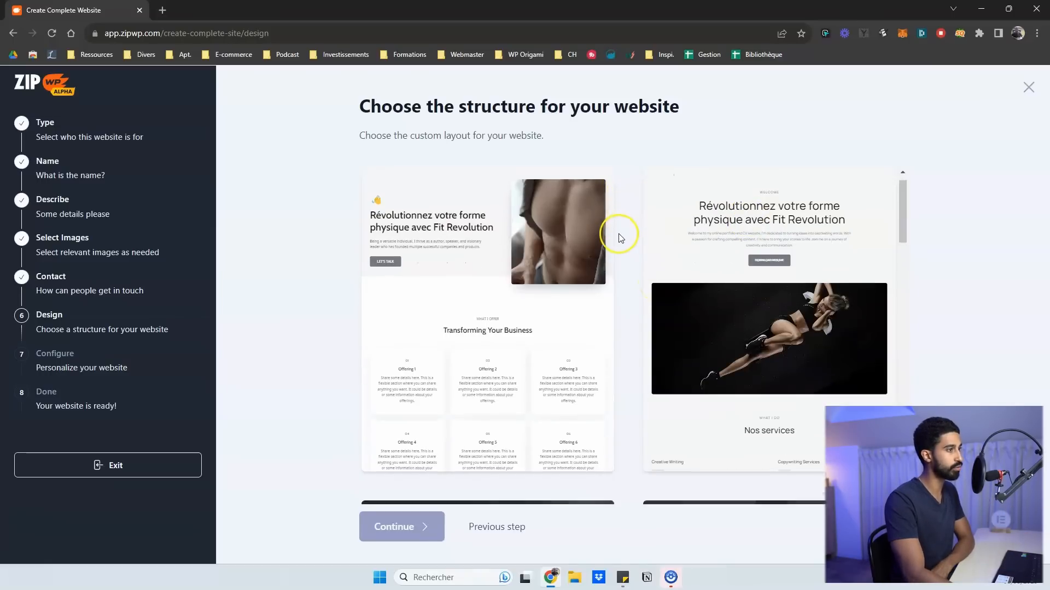
{"action": "scroll", "coordinate": [621, 237], "scroll_direction": "down", "scroll_amount": 10}
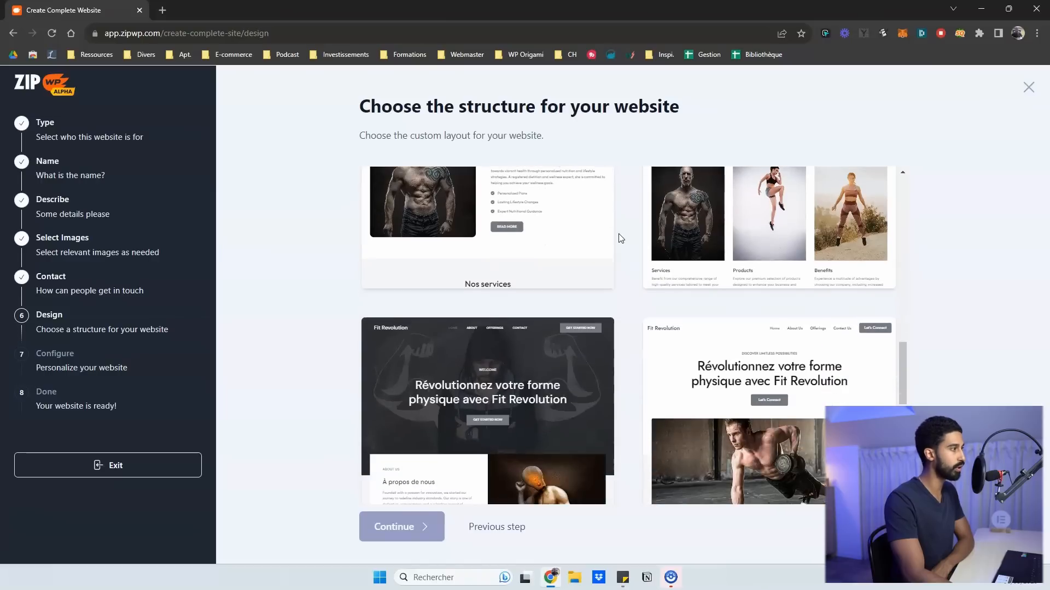
{"action": "scroll", "coordinate": [591, 369], "scroll_direction": "up", "scroll_amount": 10}
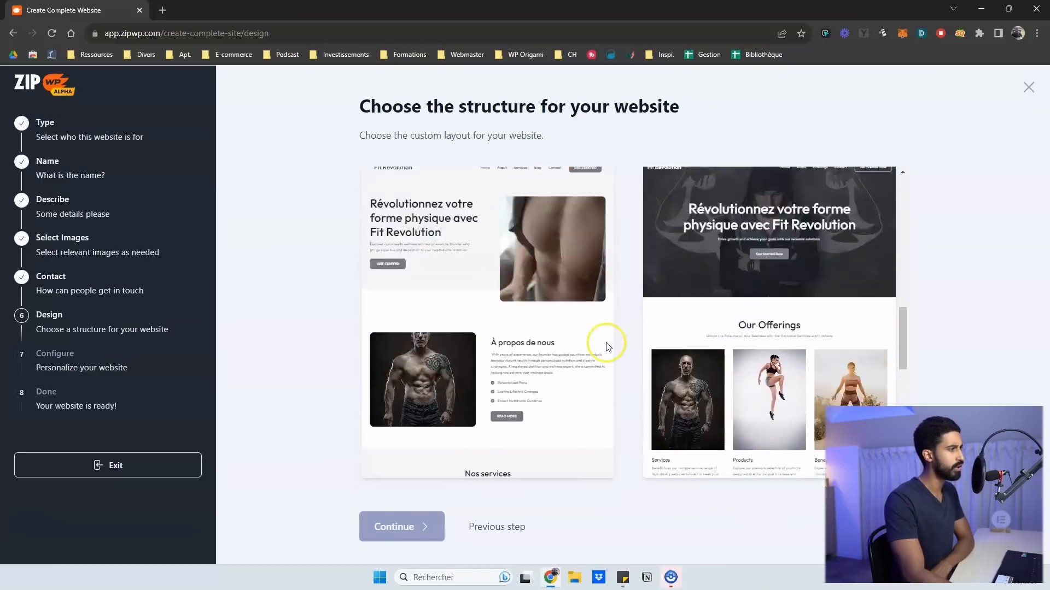
{"action": "scroll", "coordinate": [608, 347], "scroll_direction": "up", "scroll_amount": 3}
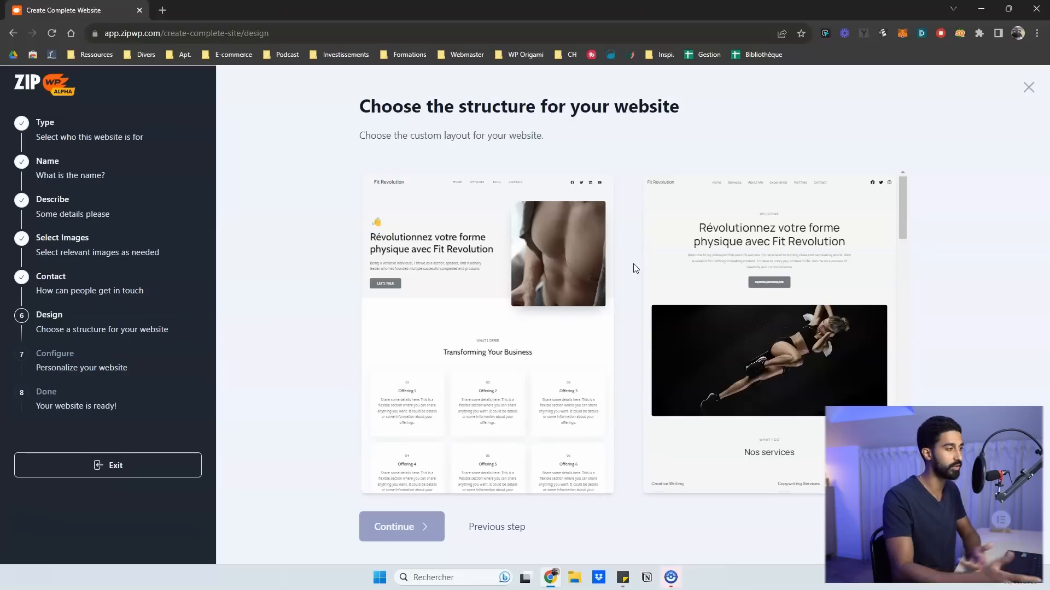
{"action": "left_click", "coordinate": [556, 244]}
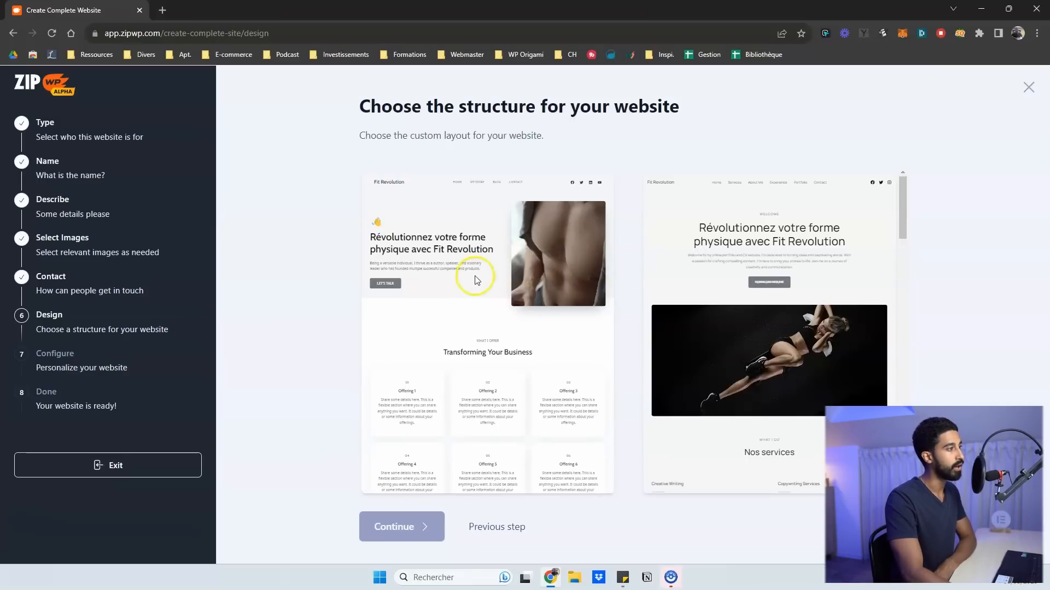
{"action": "scroll", "coordinate": [627, 291], "scroll_direction": "down", "scroll_amount": 6}
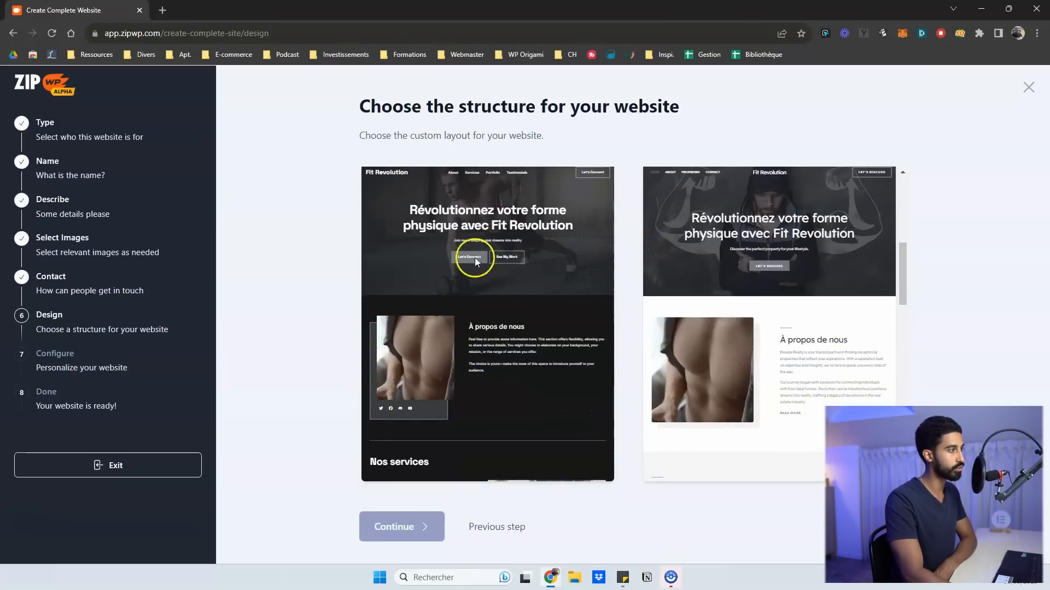
{"action": "scroll", "coordinate": [421, 316], "scroll_direction": "down", "scroll_amount": 1}
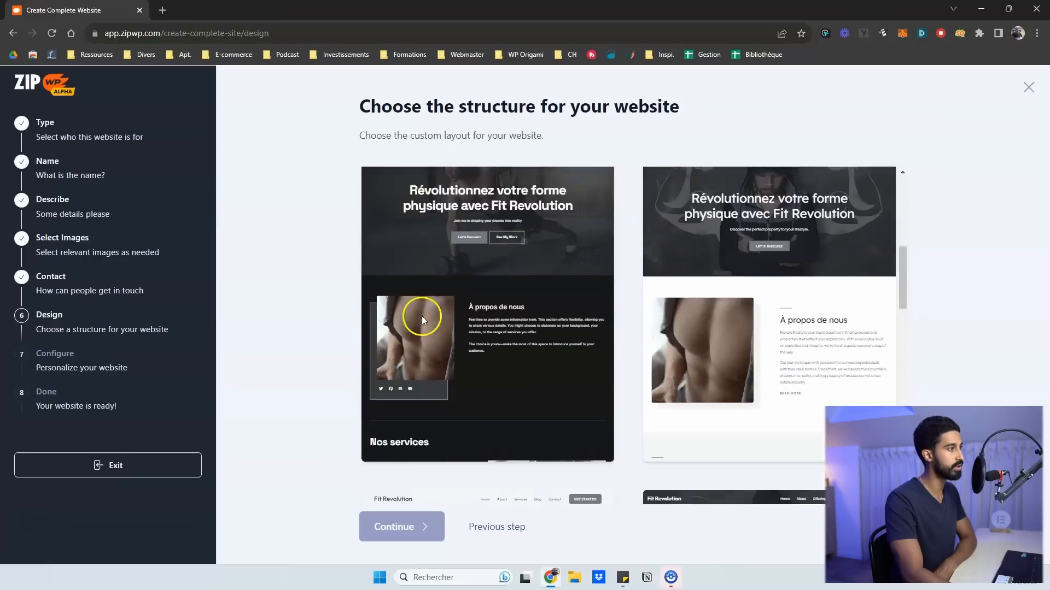
{"action": "scroll", "coordinate": [422, 316], "scroll_direction": "down", "scroll_amount": 5}
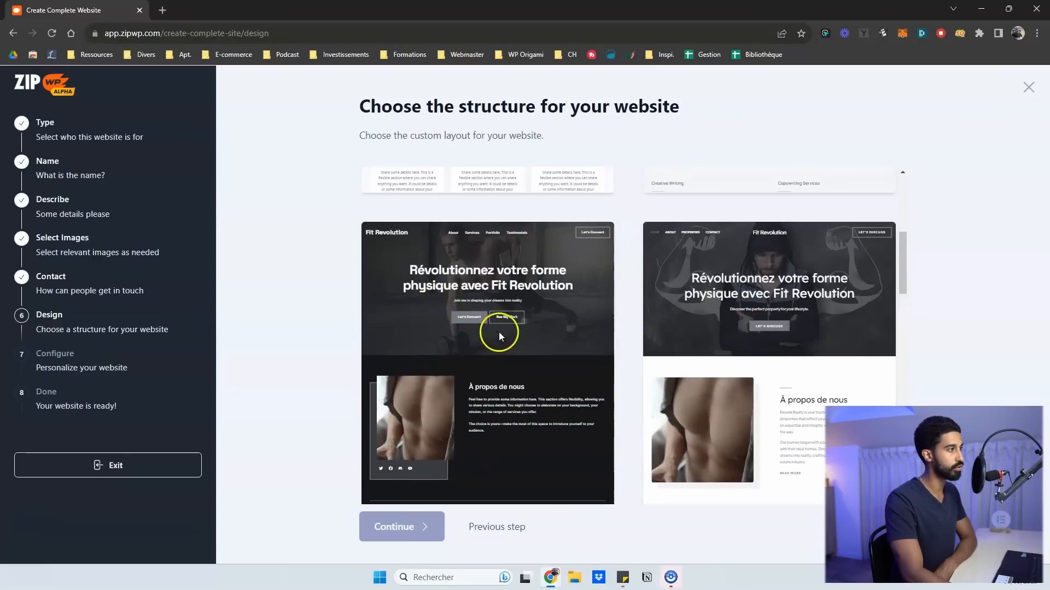
{"action": "scroll", "coordinate": [495, 333], "scroll_direction": "down", "scroll_amount": 8}
{"action": "scroll", "coordinate": [491, 333], "scroll_direction": "up", "scroll_amount": 2}
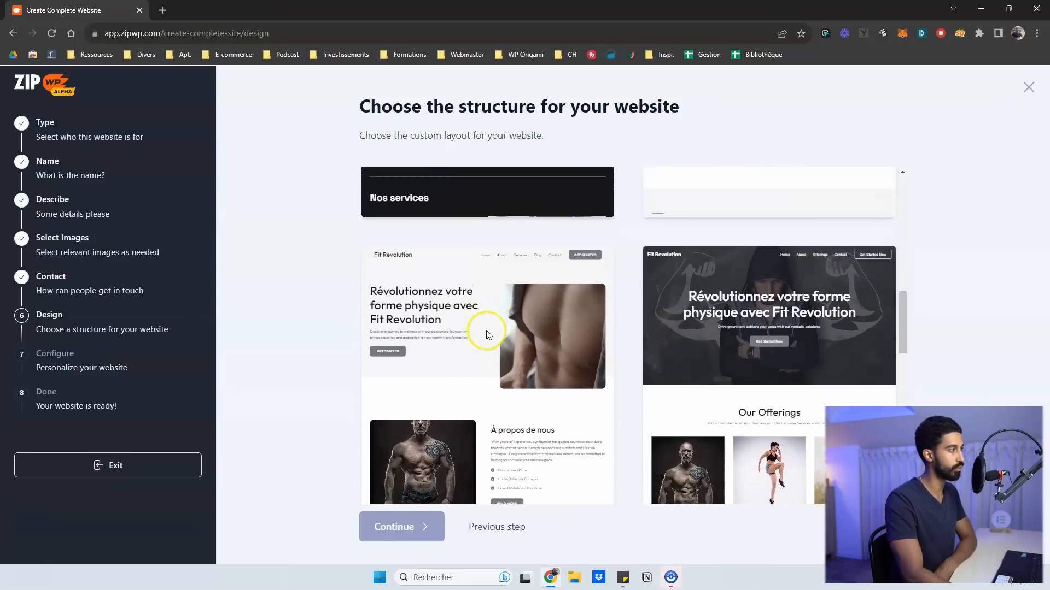
{"action": "scroll", "coordinate": [474, 317], "scroll_direction": "down", "scroll_amount": 5}
{"action": "scroll", "coordinate": [473, 317], "scroll_direction": "up", "scroll_amount": 3}
{"action": "scroll", "coordinate": [530, 302], "scroll_direction": "down", "scroll_amount": 6}
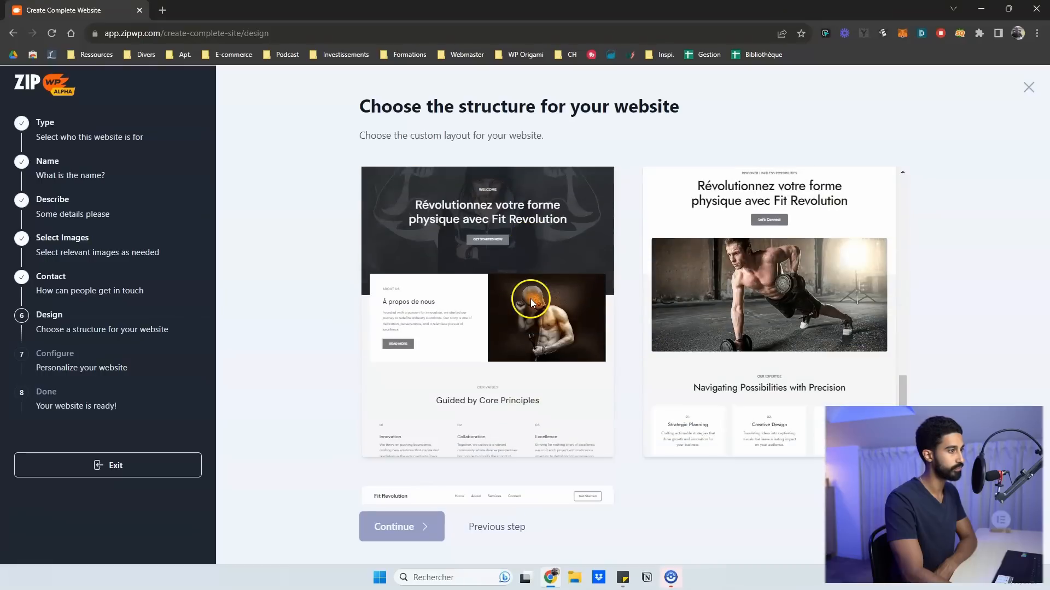
{"action": "scroll", "coordinate": [659, 294], "scroll_direction": "down", "scroll_amount": 5}
{"action": "scroll", "coordinate": [658, 295], "scroll_direction": "up", "scroll_amount": 3}
{"action": "scroll", "coordinate": [659, 295], "scroll_direction": "down", "scroll_amount": 5}
{"action": "left_click", "coordinate": [464, 304]}
{"action": "left_click", "coordinate": [416, 526]}
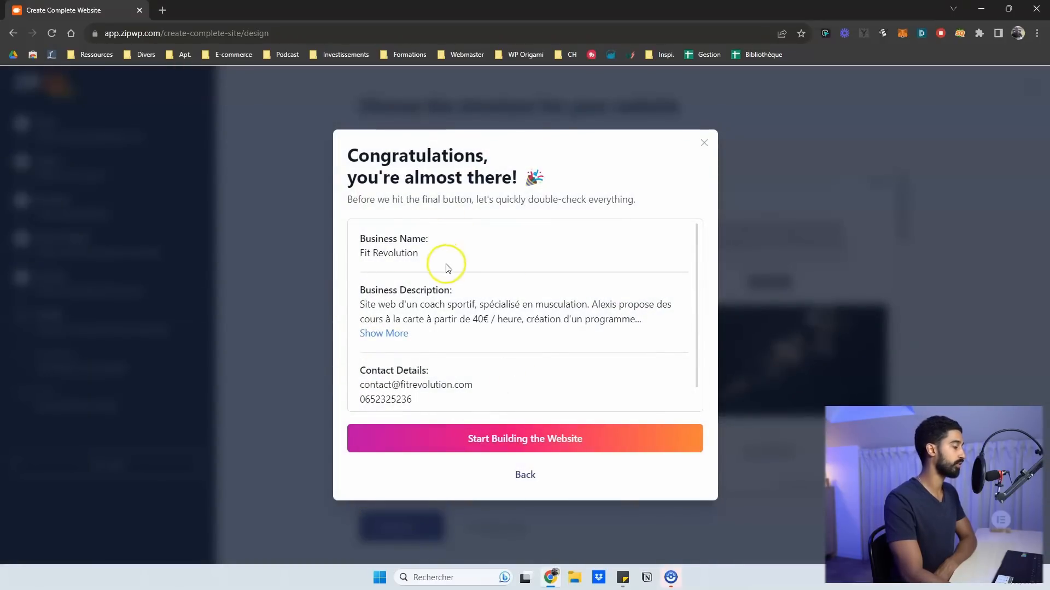
Build the Fit Revolution website, then open its Customize the Website options
{"action": "left_click", "coordinate": [490, 444]}
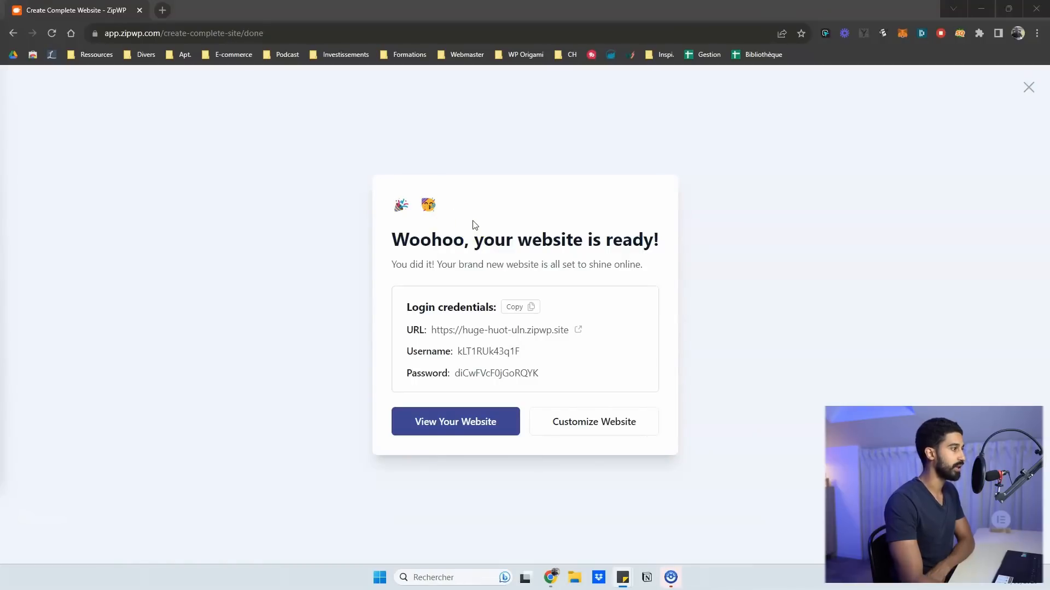
{"action": "left_click", "coordinate": [578, 330]}
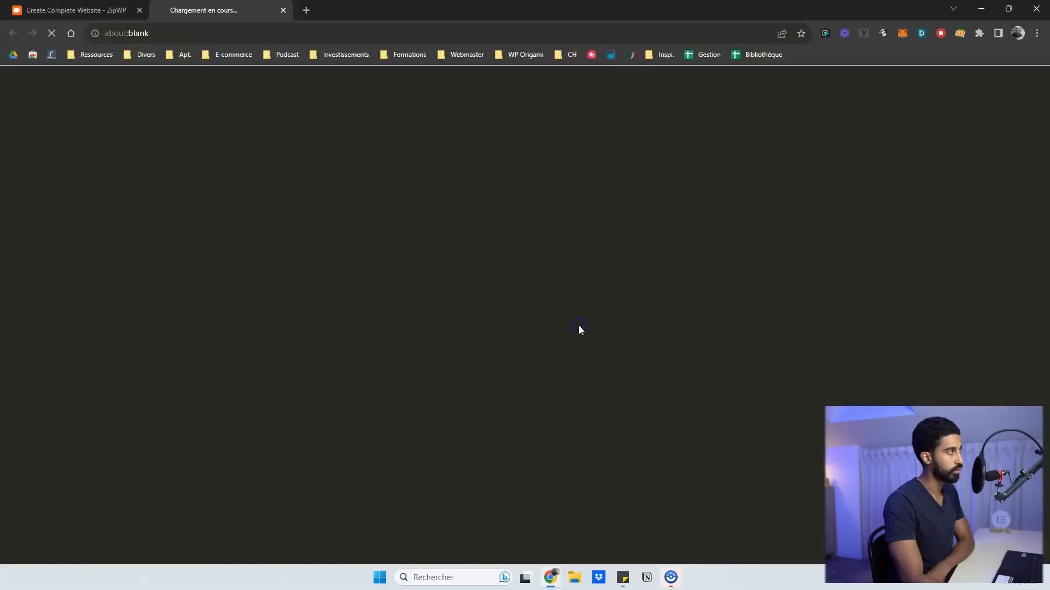
{"action": "left_click", "coordinate": [82, 10]}
{"action": "left_click", "coordinate": [586, 420]}
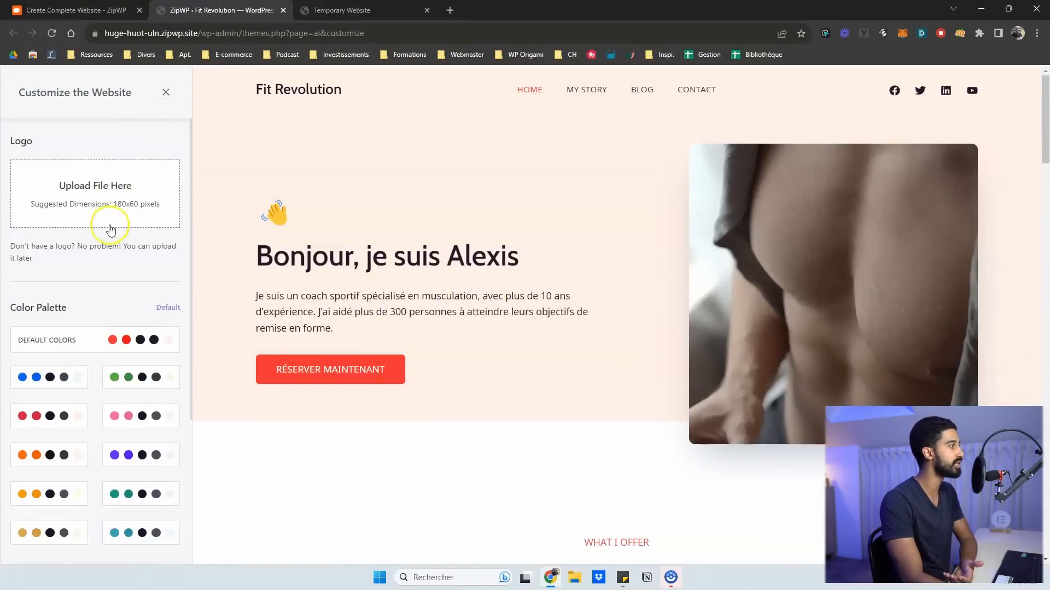
Review the logo, colour palette and typography options, then open the live site from its title
{"action": "scroll", "coordinate": [101, 240], "scroll_direction": "down", "scroll_amount": 3}
{"action": "scroll", "coordinate": [117, 244], "scroll_direction": "up", "scroll_amount": 2}
{"action": "scroll", "coordinate": [105, 264], "scroll_direction": "down", "scroll_amount": 3}
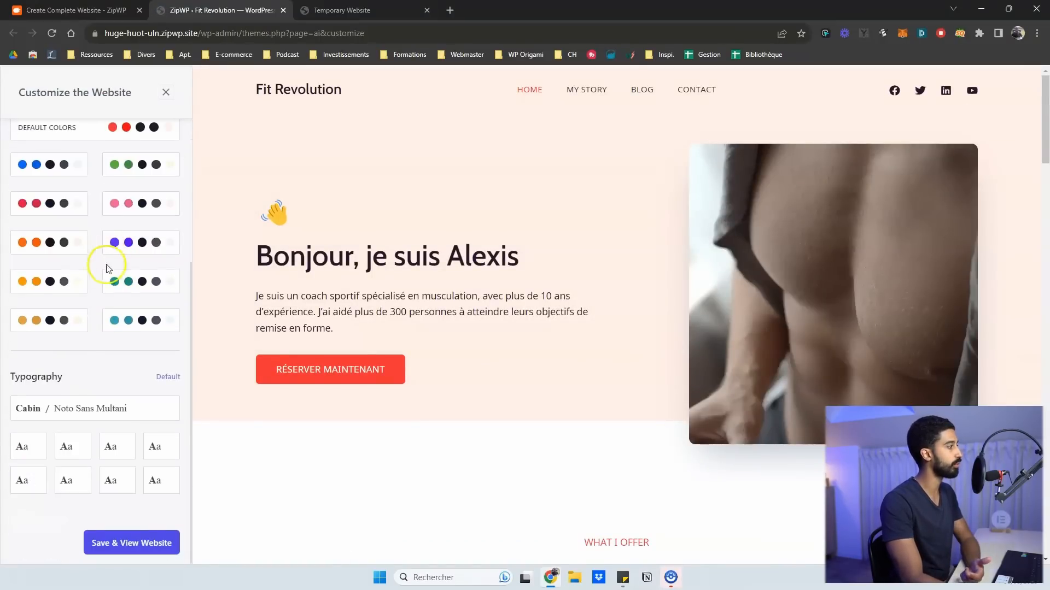
{"action": "scroll", "coordinate": [99, 426], "scroll_direction": "up", "scroll_amount": 4}
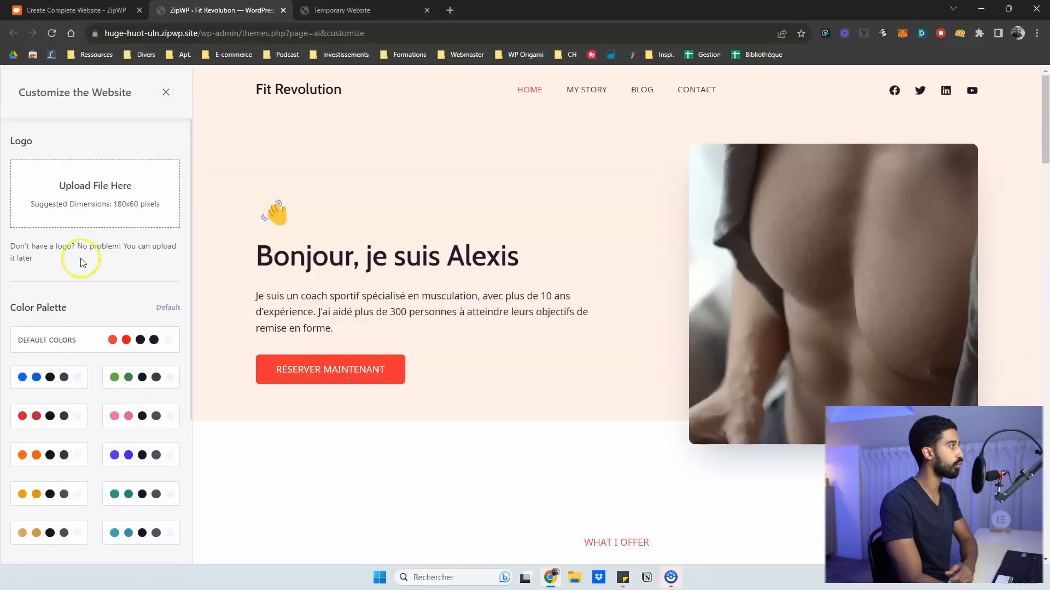
{"action": "scroll", "coordinate": [90, 185], "scroll_direction": "down", "scroll_amount": 3}
{"action": "scroll", "coordinate": [103, 137], "scroll_direction": "up", "scroll_amount": 4}
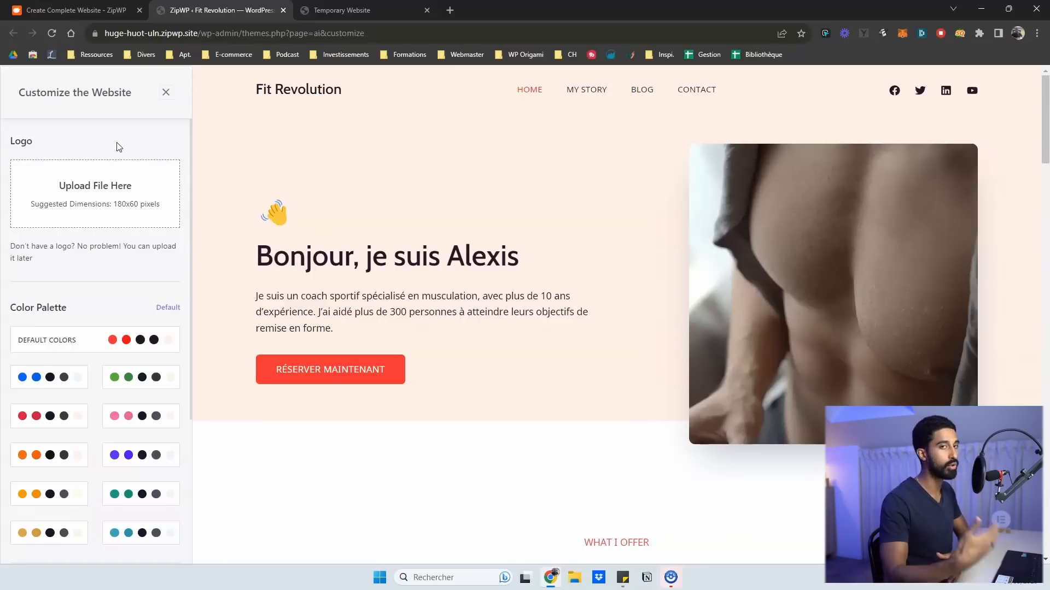
{"action": "left_click", "coordinate": [266, 91]}
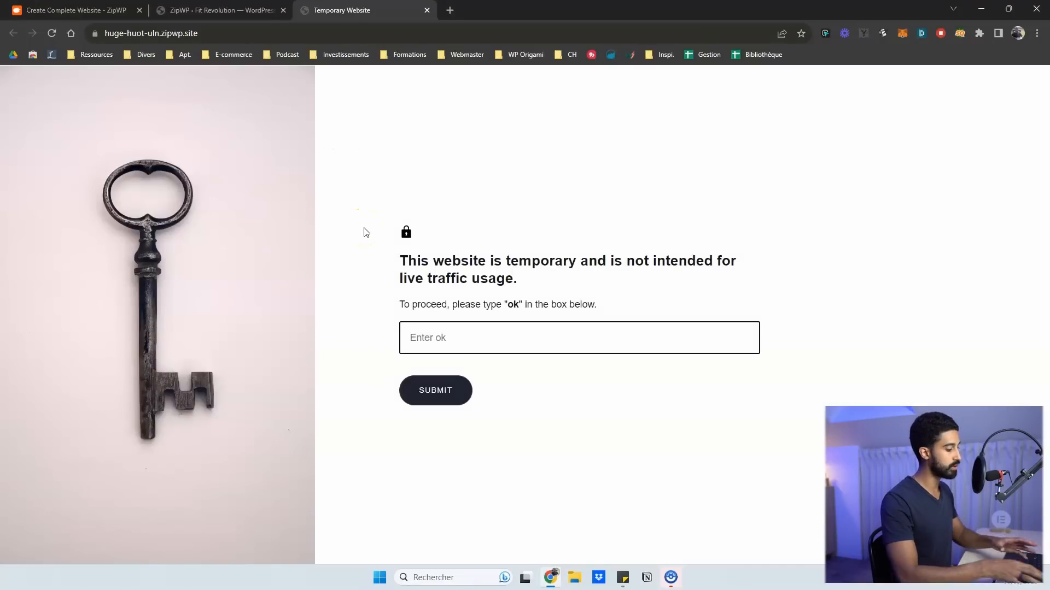
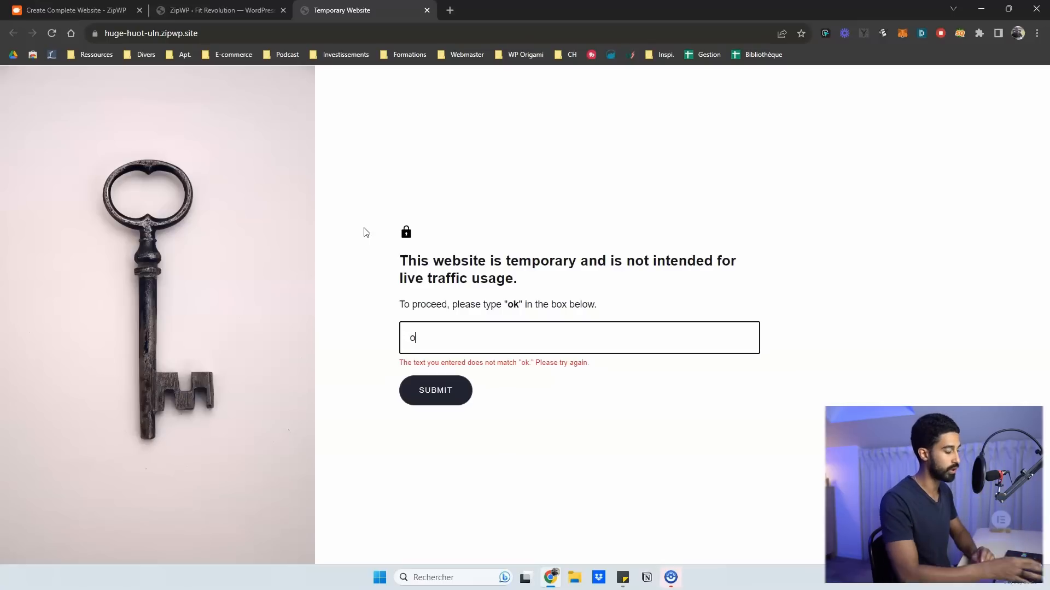
{"action": "key", "text": "Return"}
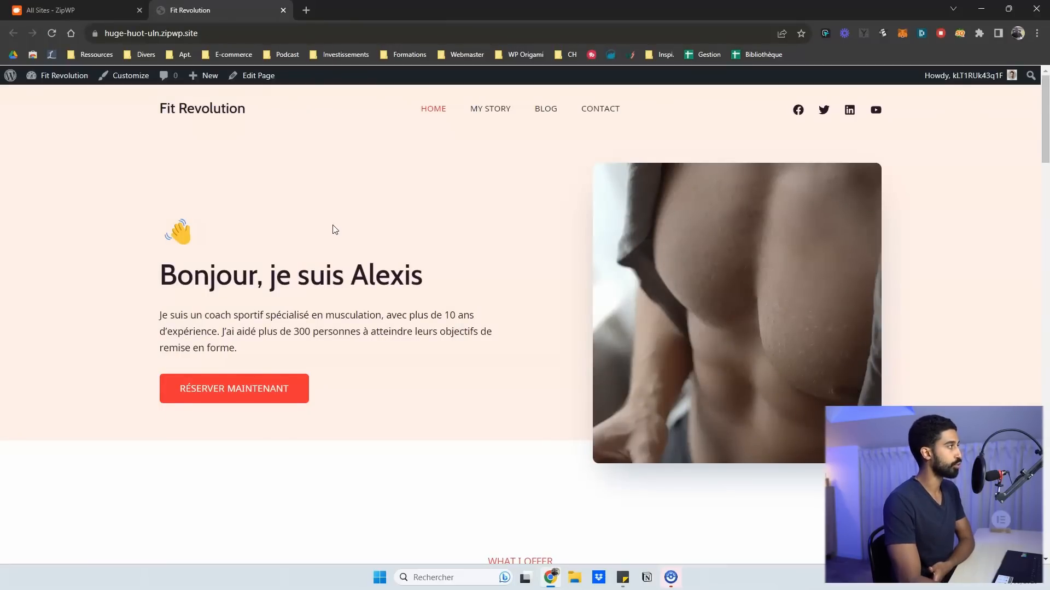
{"action": "scroll", "coordinate": [335, 229], "scroll_direction": "down", "scroll_amount": 1}
{"action": "scroll", "coordinate": [328, 222], "scroll_direction": "up", "scroll_amount": 1}
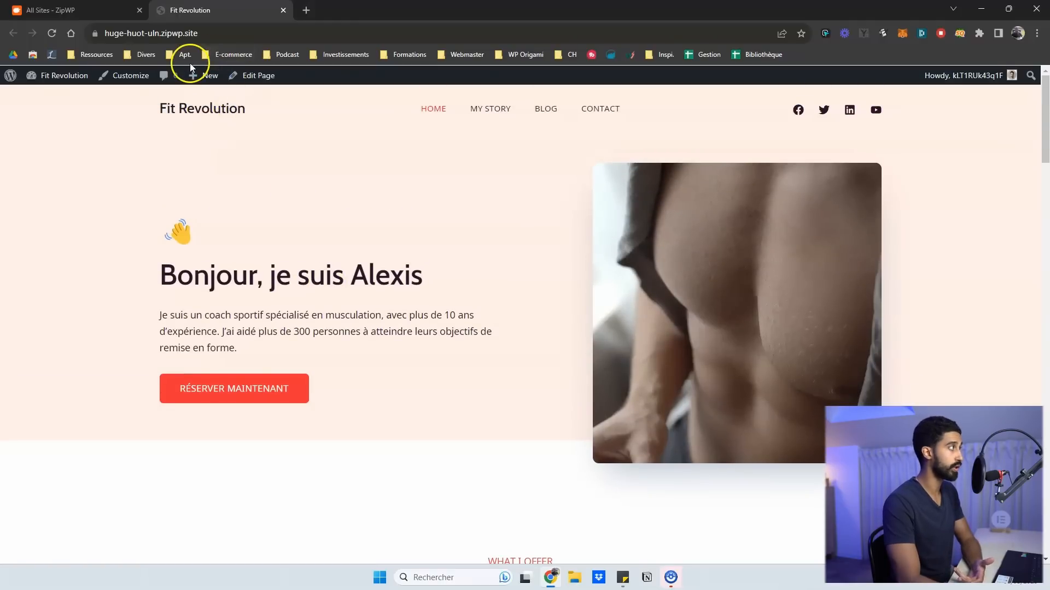
{"action": "scroll", "coordinate": [411, 149], "scroll_direction": "down", "scroll_amount": 7}
{"action": "scroll", "coordinate": [411, 149], "scroll_direction": "up", "scroll_amount": 7}
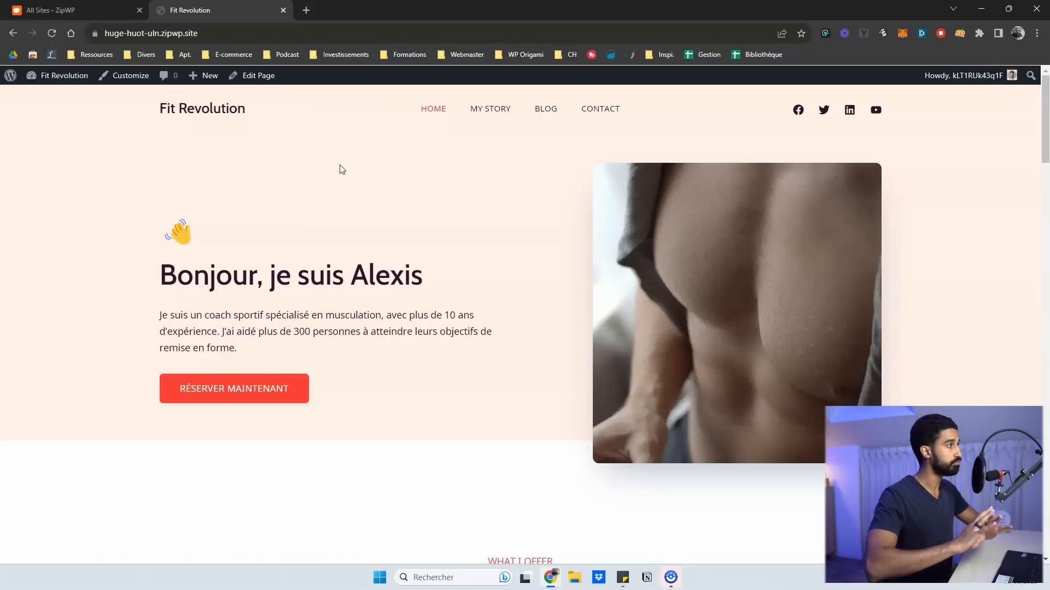
{"action": "scroll", "coordinate": [340, 169], "scroll_direction": "down", "scroll_amount": 8}
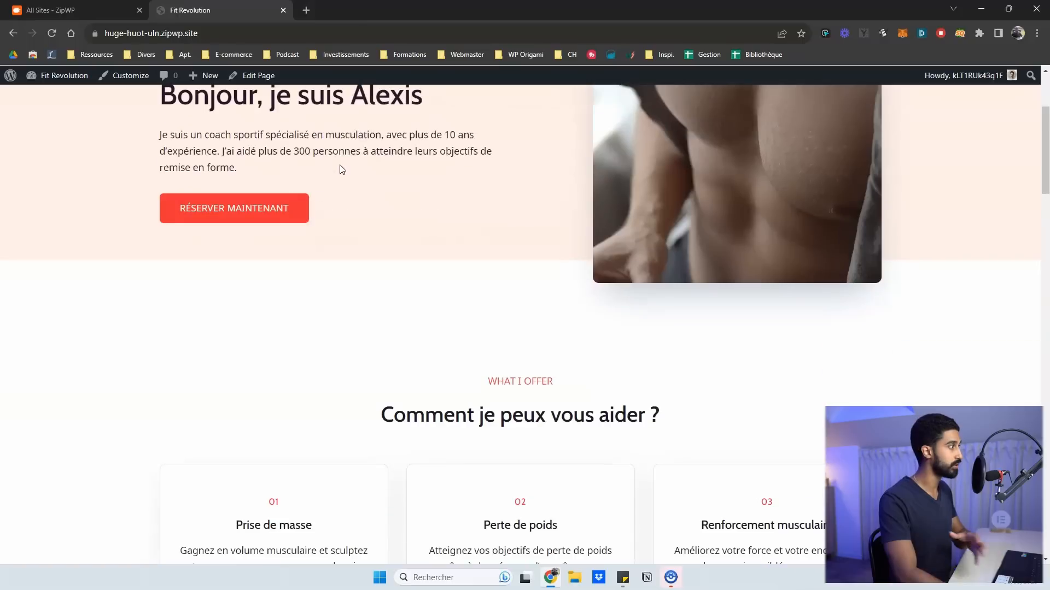
{"action": "scroll", "coordinate": [339, 169], "scroll_direction": "up", "scroll_amount": 8}
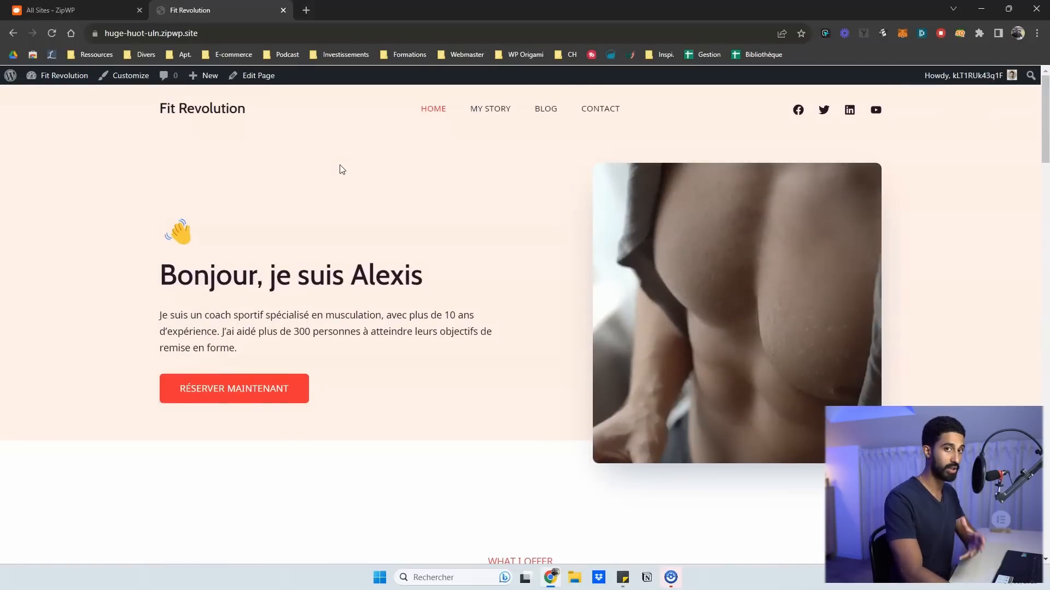
{"action": "scroll", "coordinate": [342, 169], "scroll_direction": "down", "scroll_amount": 10}
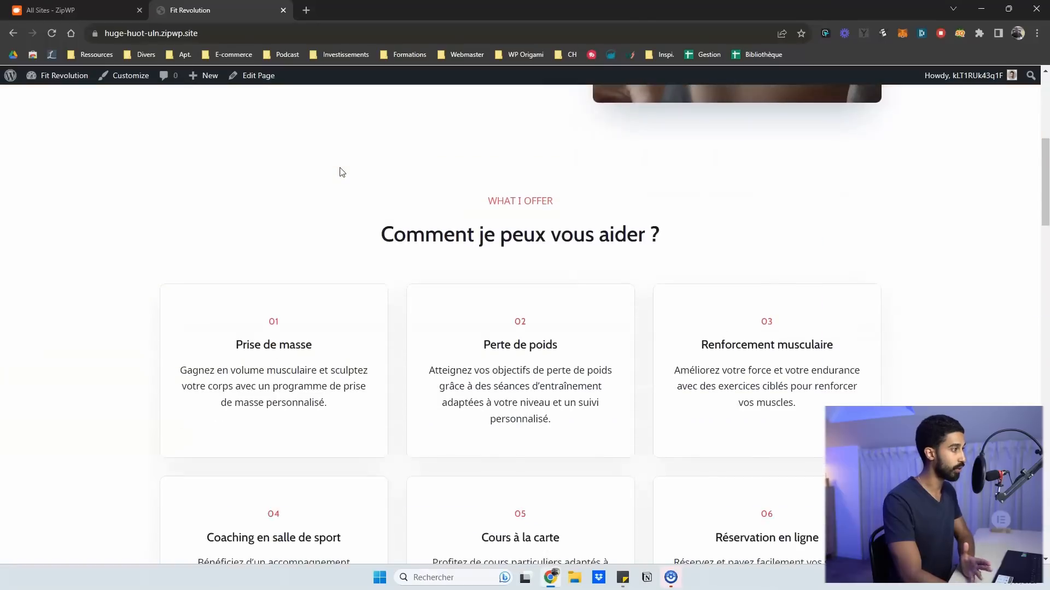
{"action": "scroll", "coordinate": [340, 171], "scroll_direction": "up", "scroll_amount": 10}
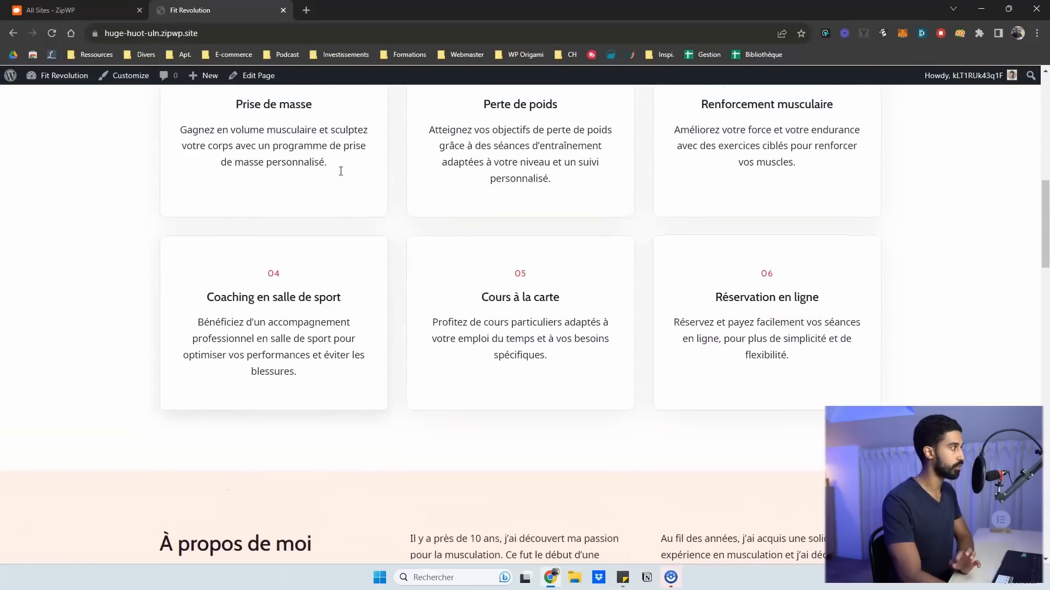
{"action": "scroll", "coordinate": [340, 171], "scroll_direction": "down", "scroll_amount": 12}
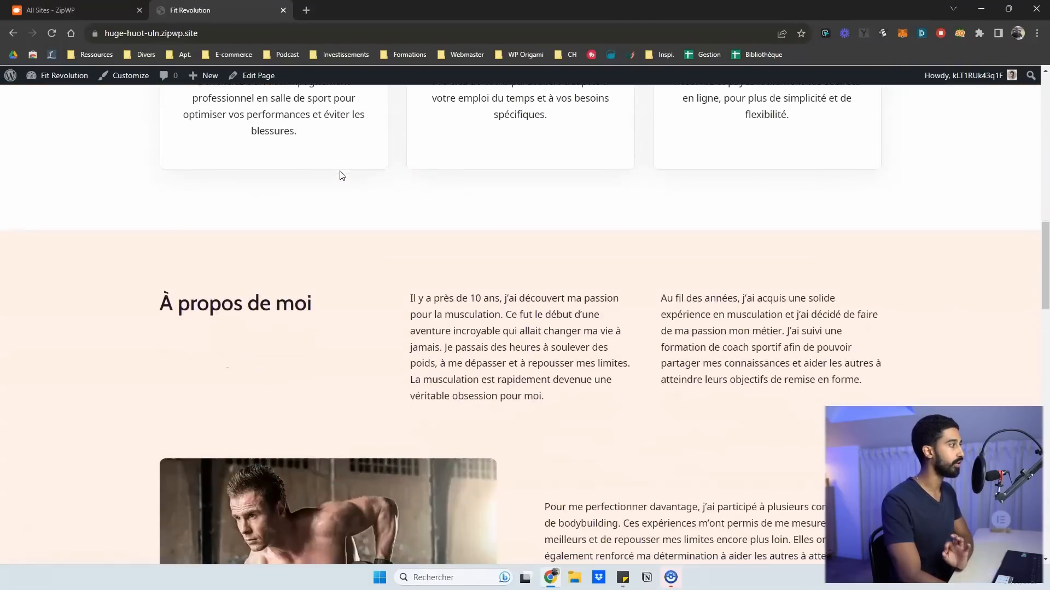
{"action": "scroll", "coordinate": [339, 171], "scroll_direction": "down", "scroll_amount": 7}
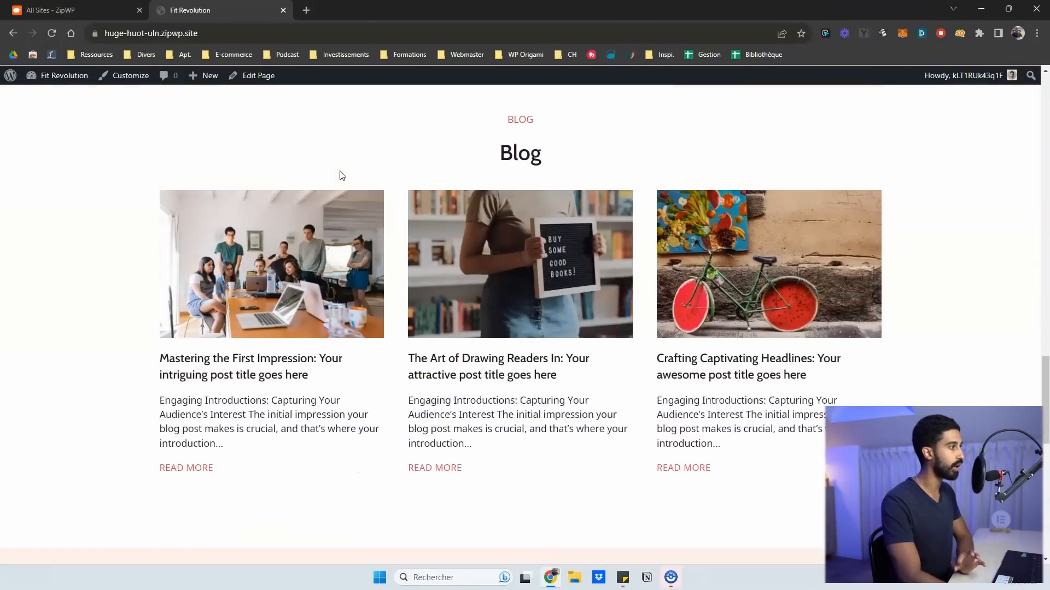
{"action": "scroll", "coordinate": [340, 174], "scroll_direction": "up", "scroll_amount": 11}
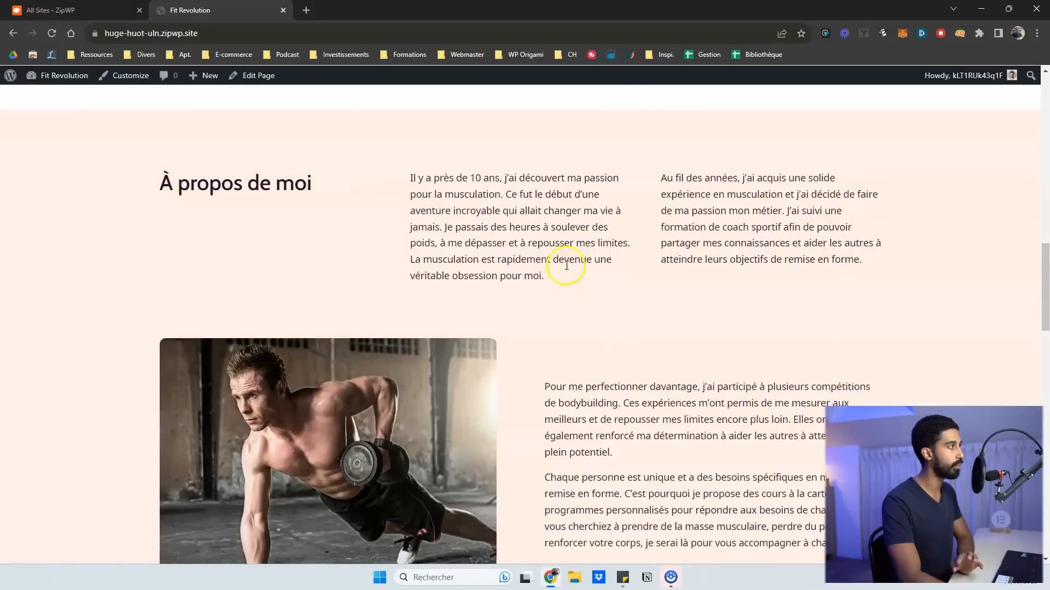
{"action": "scroll", "coordinate": [567, 266], "scroll_direction": "down", "scroll_amount": 17}
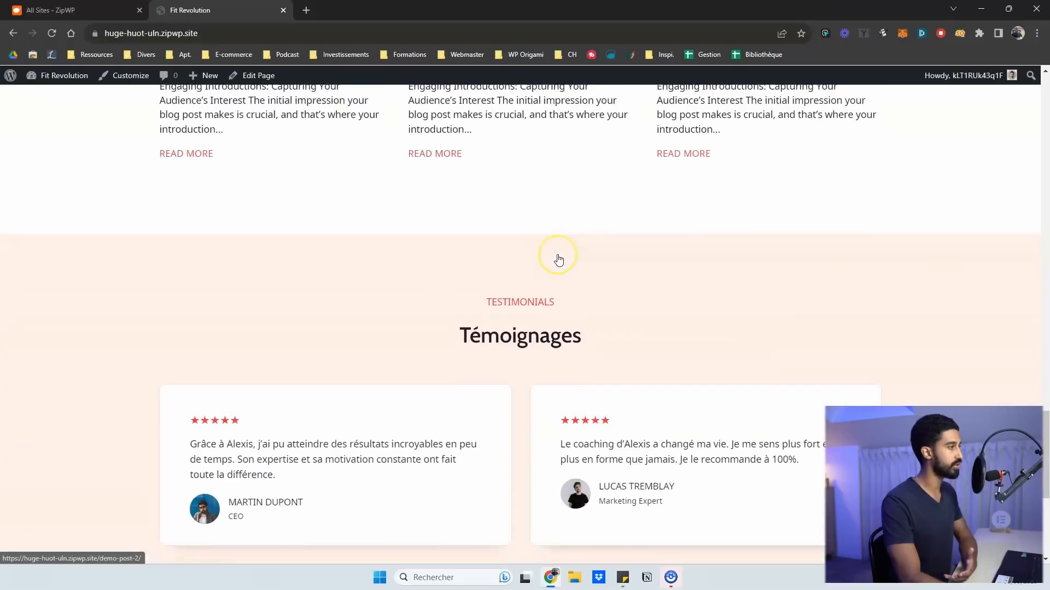
{"action": "scroll", "coordinate": [558, 259], "scroll_direction": "down", "scroll_amount": 6}
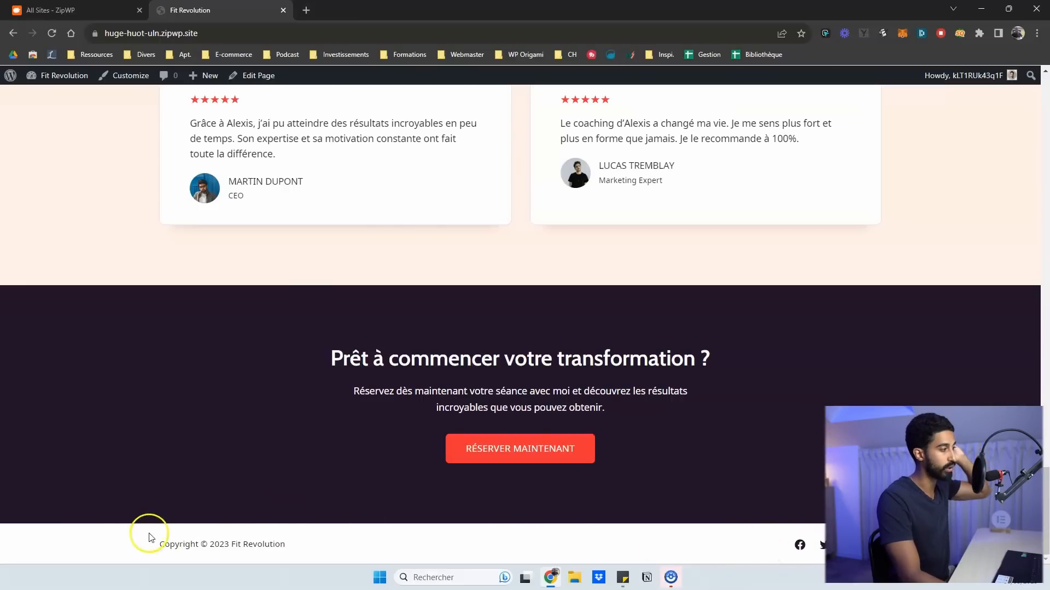
{"action": "scroll", "coordinate": [783, 511], "scroll_direction": "up", "scroll_amount": 5}
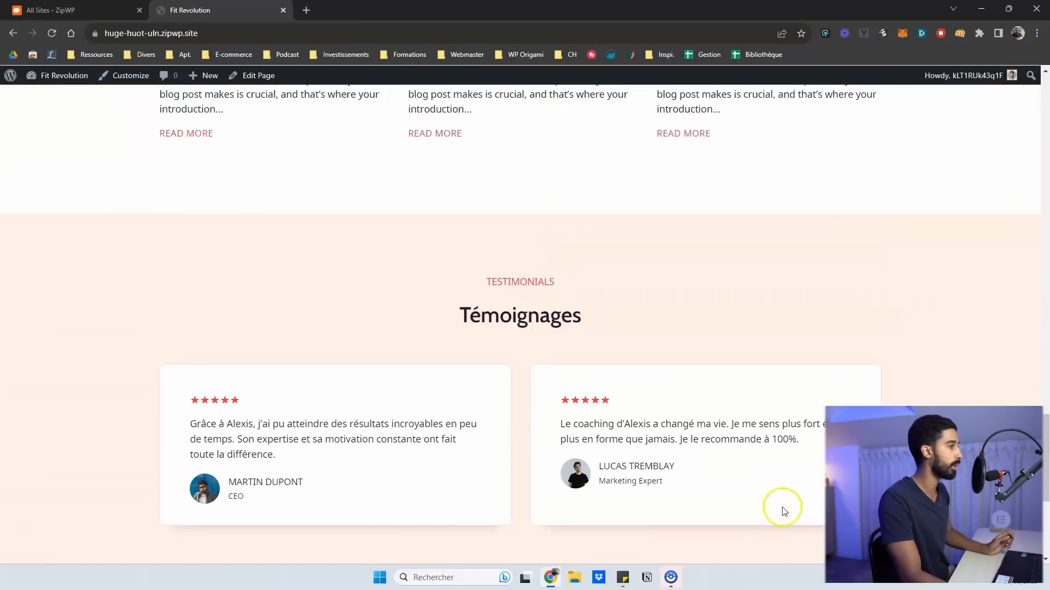
{"action": "scroll", "coordinate": [782, 511], "scroll_direction": "up", "scroll_amount": 20}
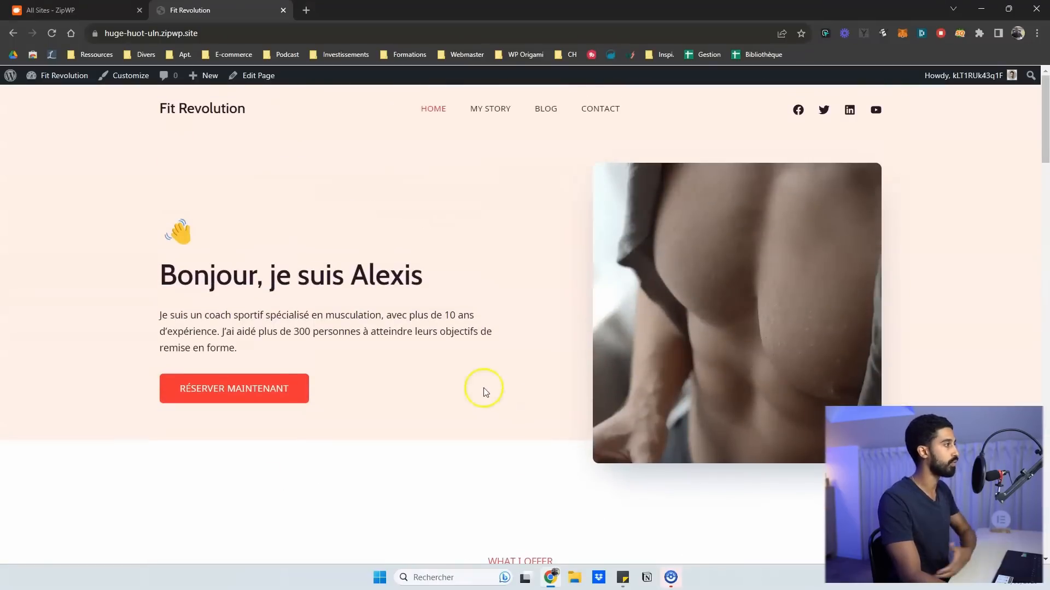
{"action": "left_click", "coordinate": [474, 109]}
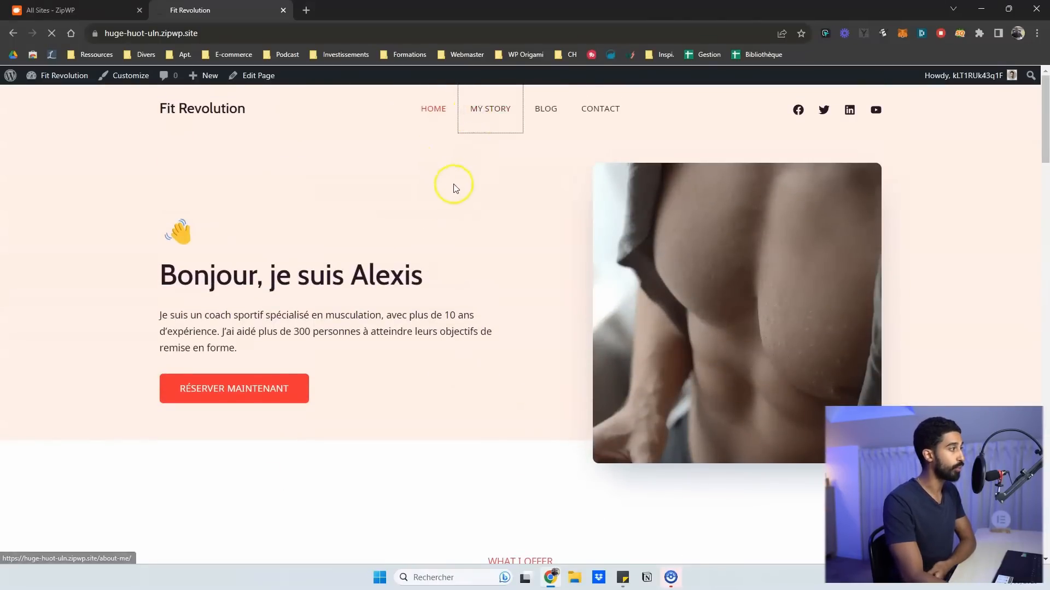
{"action": "scroll", "coordinate": [438, 197], "scroll_direction": "down", "scroll_amount": 5}
{"action": "scroll", "coordinate": [370, 199], "scroll_direction": "down", "scroll_amount": 12}
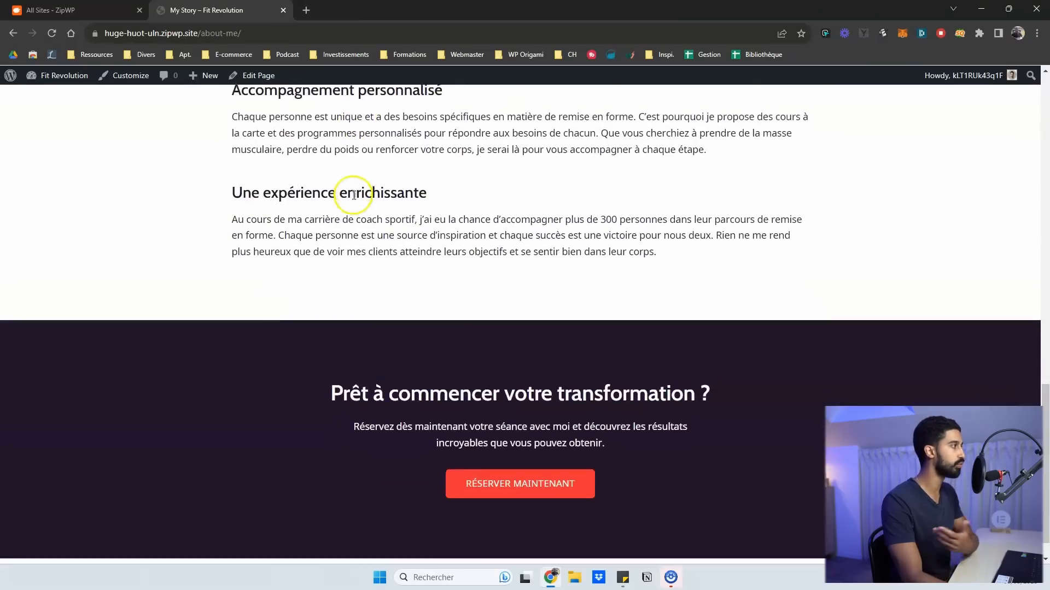
{"action": "scroll", "coordinate": [352, 193], "scroll_direction": "up", "scroll_amount": 7}
{"action": "scroll", "coordinate": [352, 194], "scroll_direction": "up", "scroll_amount": 10}
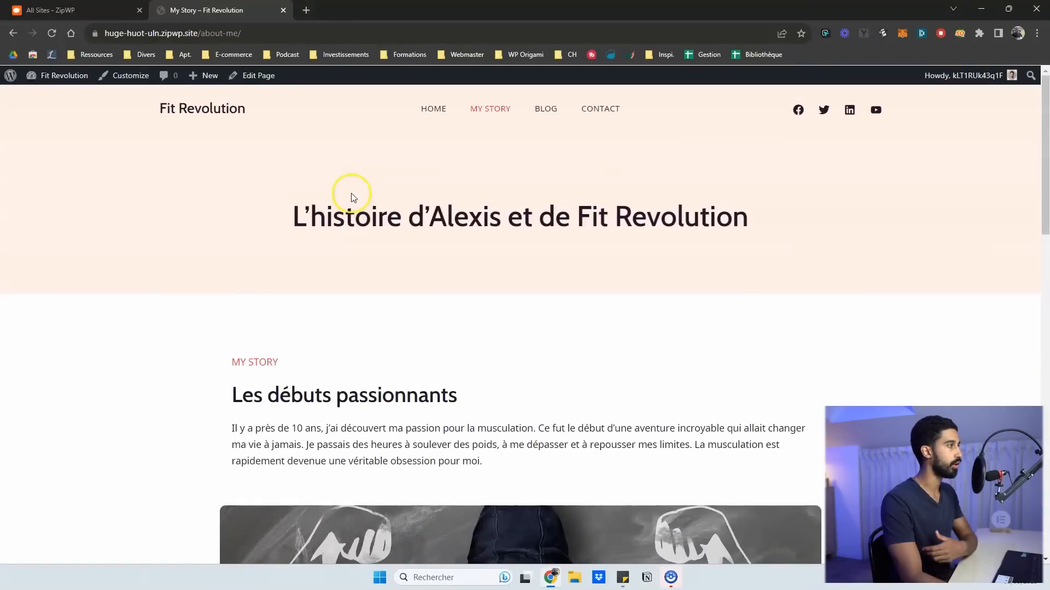
{"action": "left_click", "coordinate": [539, 117]}
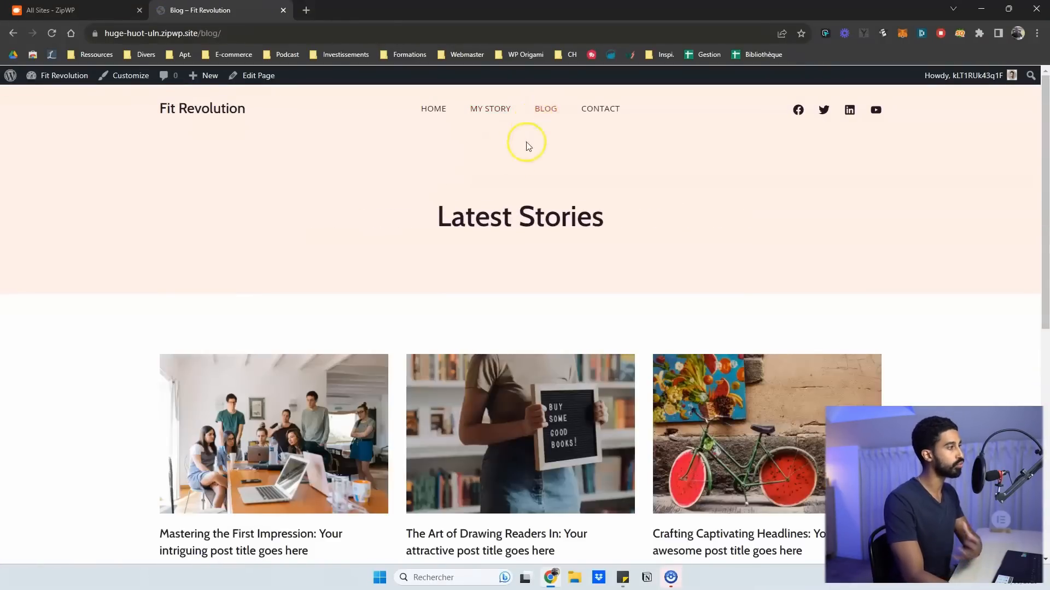
{"action": "scroll", "coordinate": [525, 153], "scroll_direction": "down", "scroll_amount": 5}
{"action": "scroll", "coordinate": [497, 169], "scroll_direction": "up", "scroll_amount": 8}
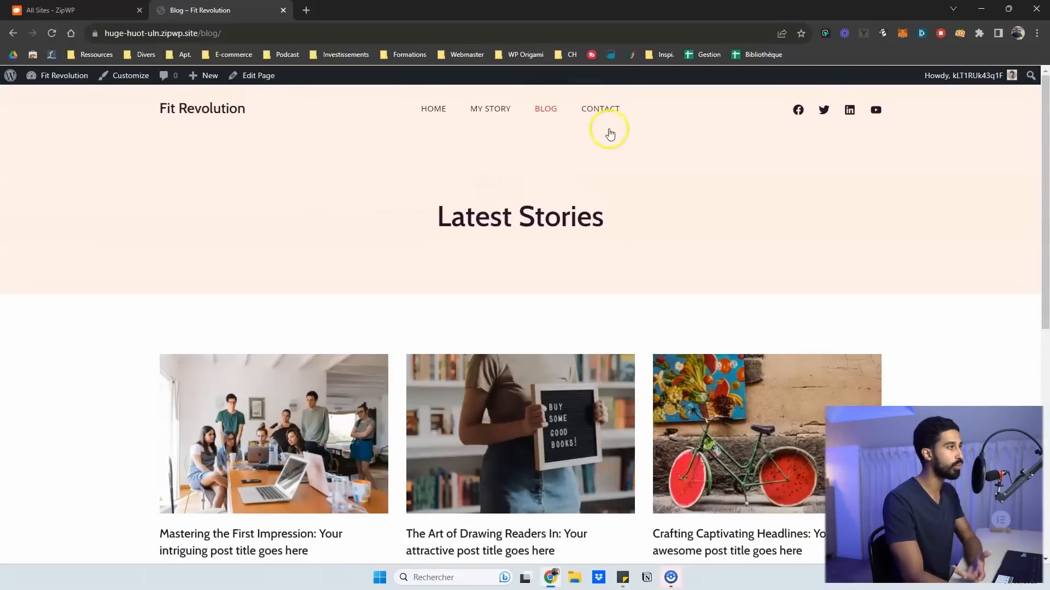
{"action": "left_click", "coordinate": [608, 111]}
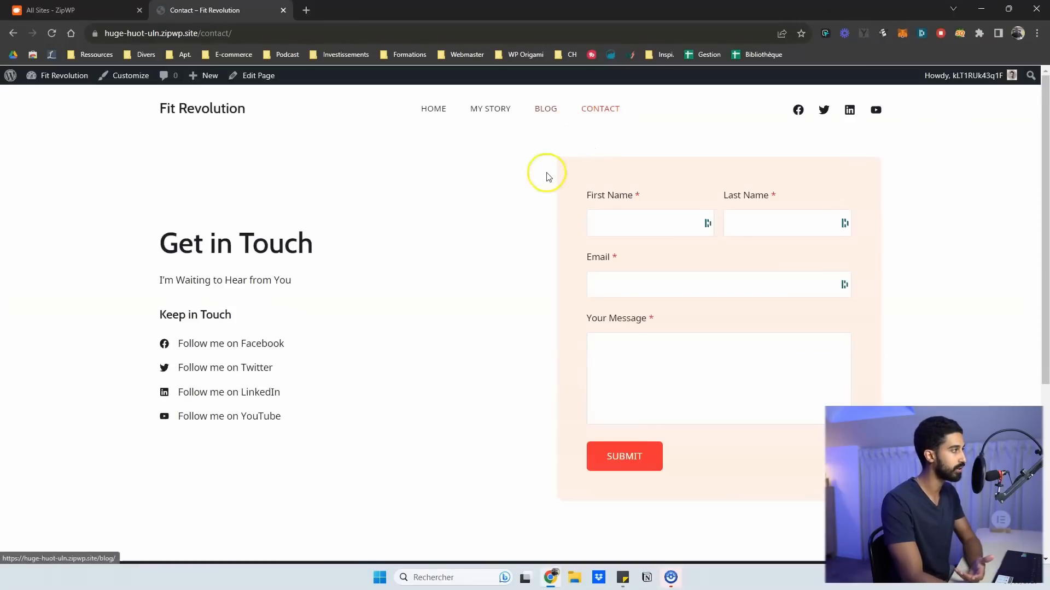
{"action": "scroll", "coordinate": [541, 180], "scroll_direction": "down", "scroll_amount": 5}
{"action": "scroll", "coordinate": [506, 199], "scroll_direction": "up", "scroll_amount": 5}
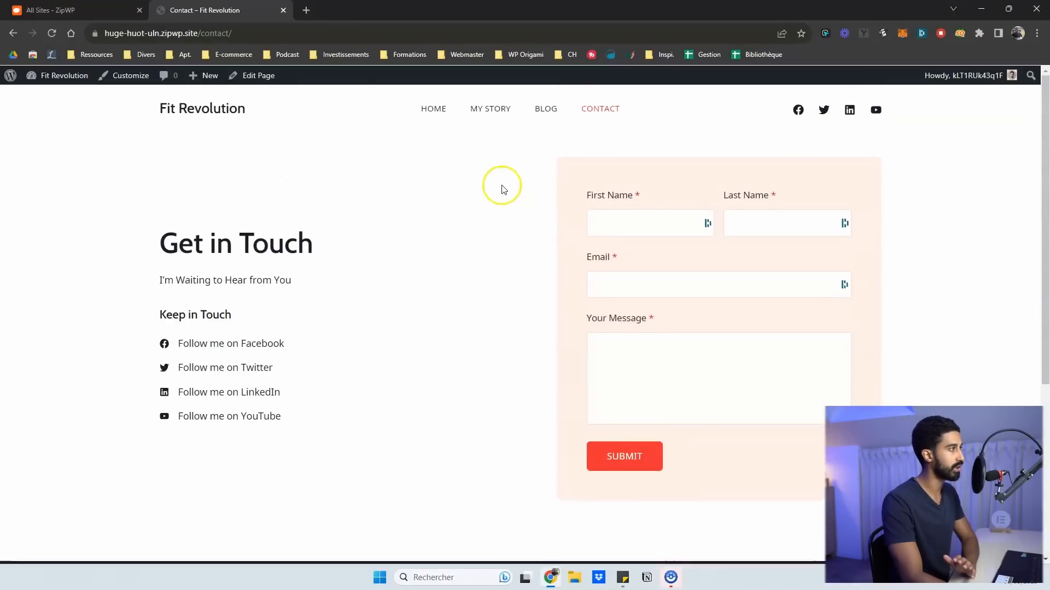
{"action": "left_click", "coordinate": [445, 107]}
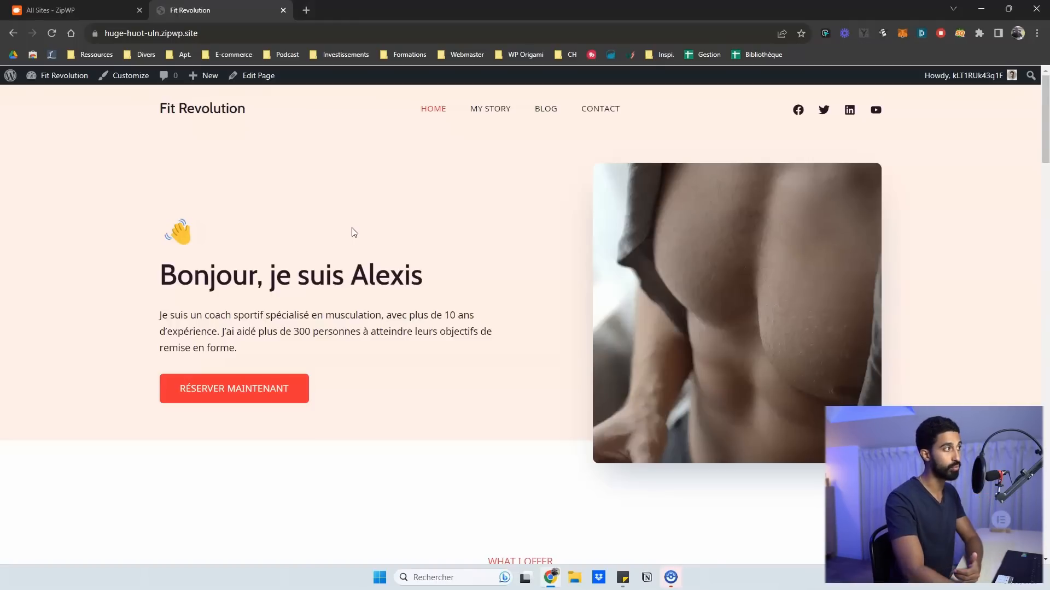
{"action": "scroll", "coordinate": [354, 230], "scroll_direction": "down", "scroll_amount": 9}
{"action": "scroll", "coordinate": [471, 229], "scroll_direction": "down", "scroll_amount": 1}
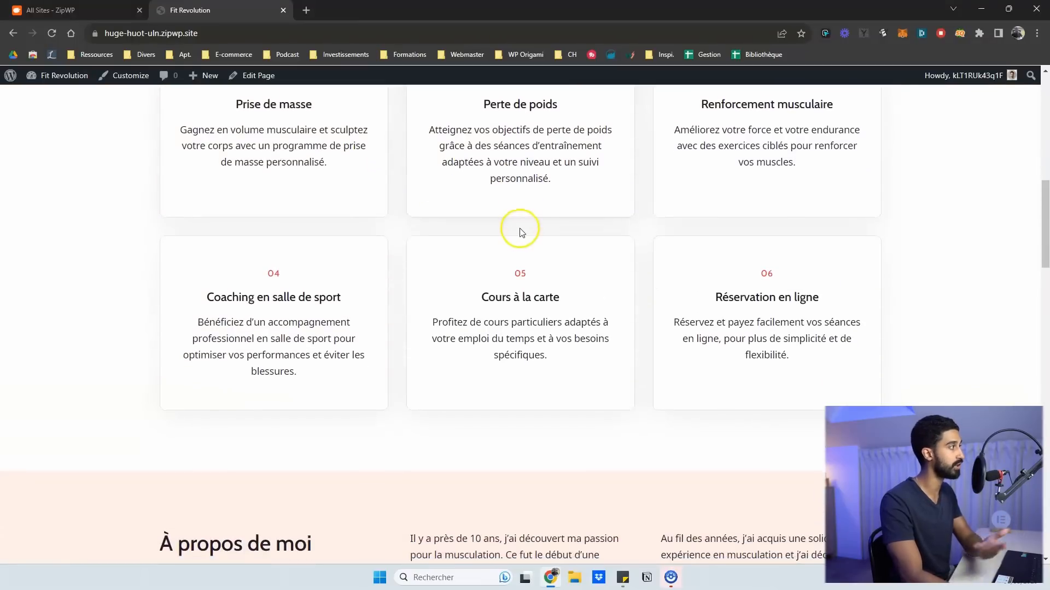
{"action": "scroll", "coordinate": [512, 218], "scroll_direction": "down", "scroll_amount": 1}
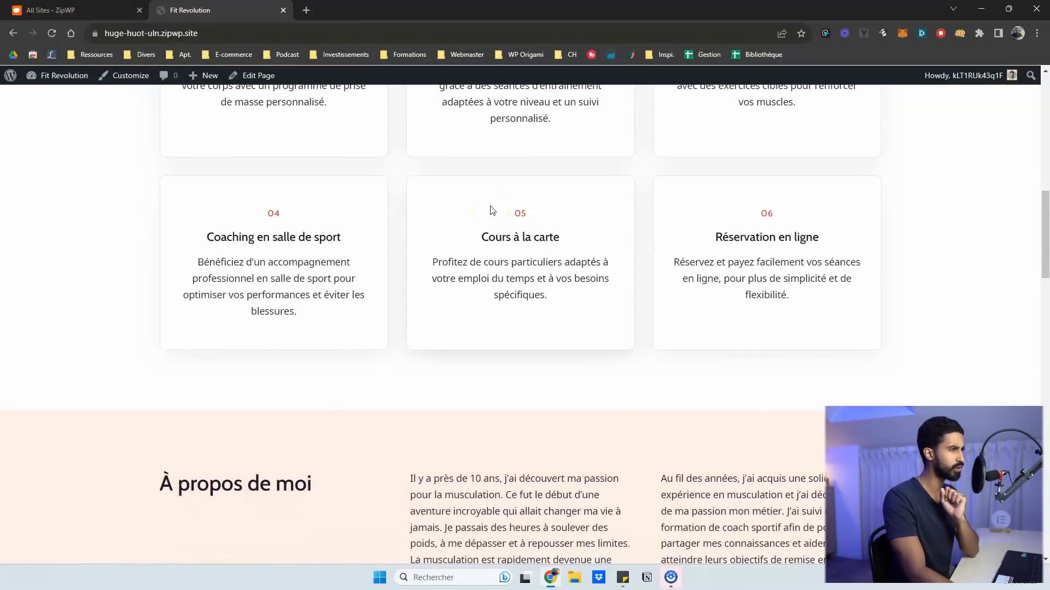
{"action": "scroll", "coordinate": [492, 211], "scroll_direction": "down", "scroll_amount": 5}
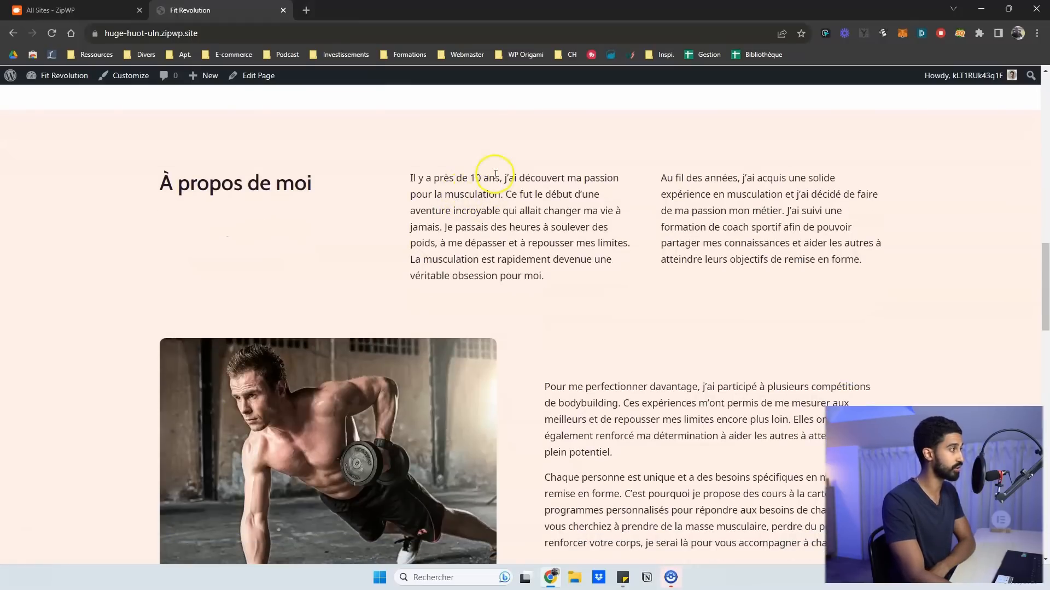
{"action": "scroll", "coordinate": [501, 196], "scroll_direction": "down", "scroll_amount": 1}
{"action": "scroll", "coordinate": [497, 191], "scroll_direction": "up", "scroll_amount": 2}
{"action": "scroll", "coordinate": [492, 194], "scroll_direction": "down", "scroll_amount": 1}
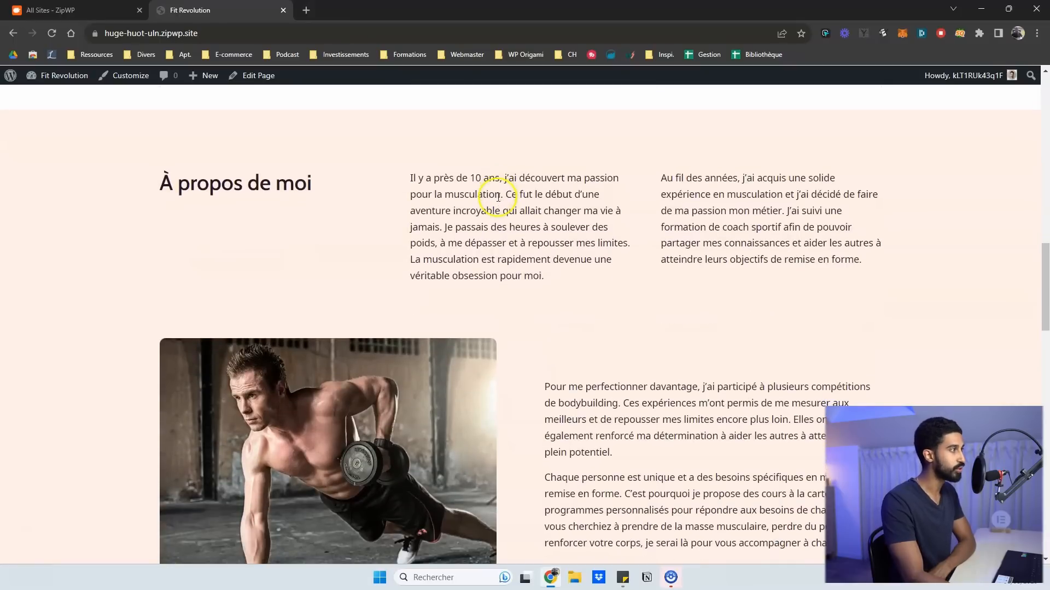
{"action": "scroll", "coordinate": [476, 200], "scroll_direction": "down", "scroll_amount": 1}
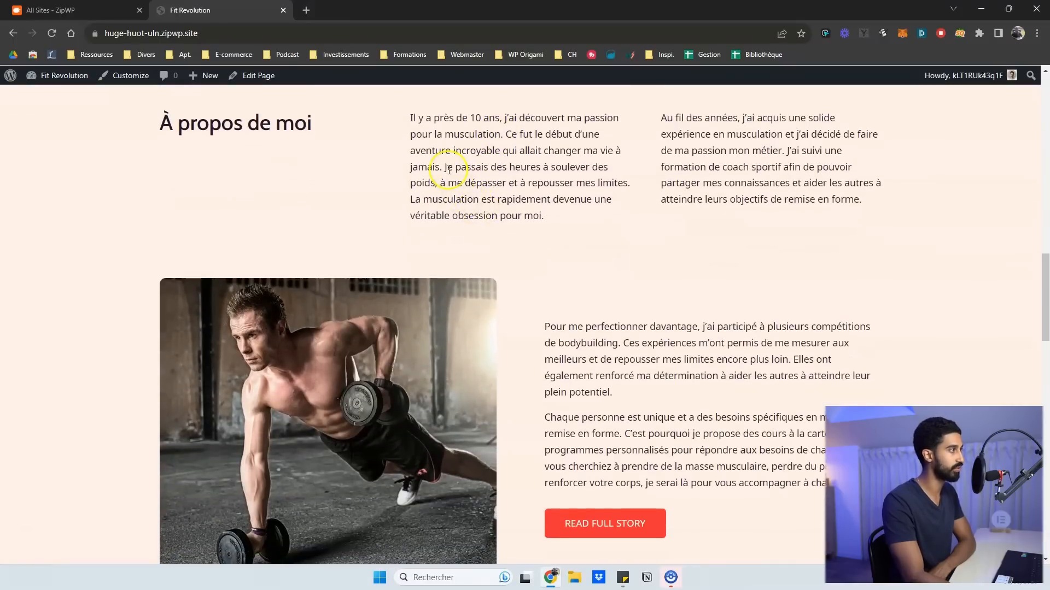
{"action": "scroll", "coordinate": [496, 155], "scroll_direction": "down", "scroll_amount": 14}
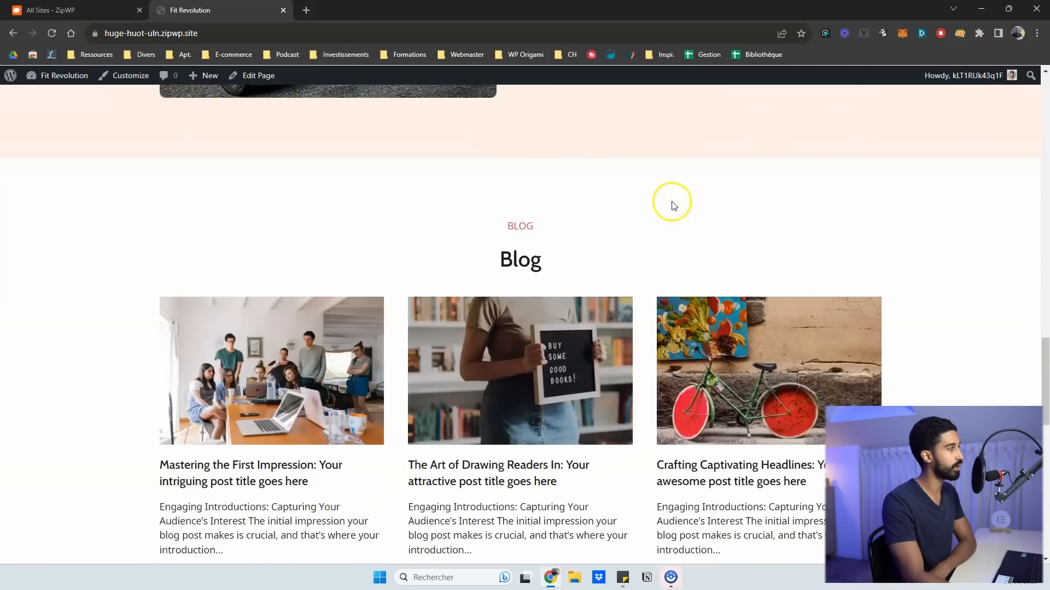
{"action": "scroll", "coordinate": [765, 224], "scroll_direction": "down", "scroll_amount": 5}
{"action": "scroll", "coordinate": [757, 213], "scroll_direction": "up", "scroll_amount": 20}
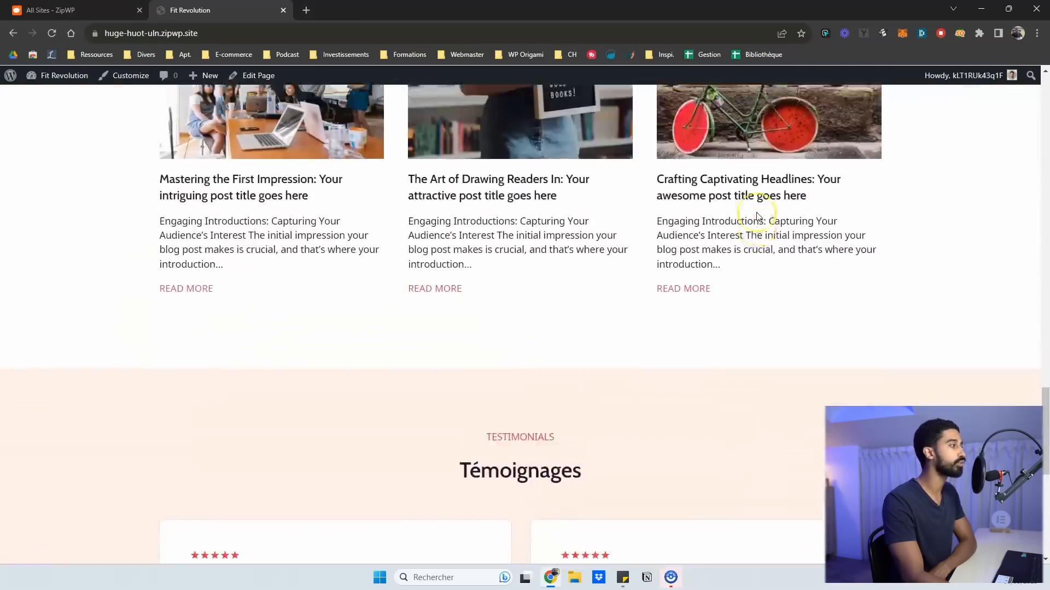
{"action": "scroll", "coordinate": [757, 215], "scroll_direction": "up", "scroll_amount": 10}
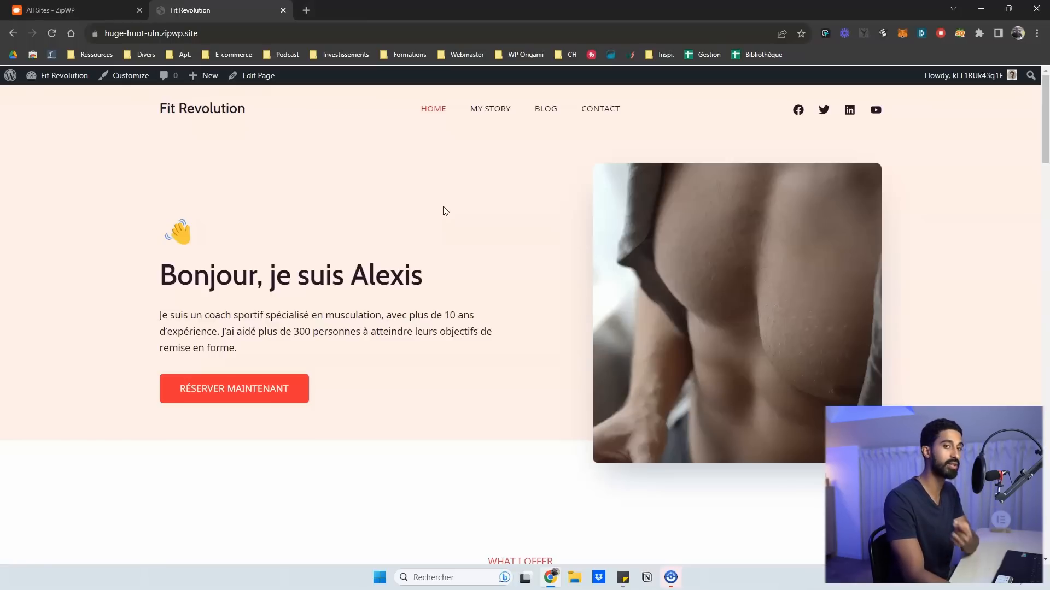
Close the site preview to return to All Sites, then open Capture d'écran (39).png in Photos
{"action": "key", "text": "ctrl+w"}
{"action": "left_click", "coordinate": [53, 356]}
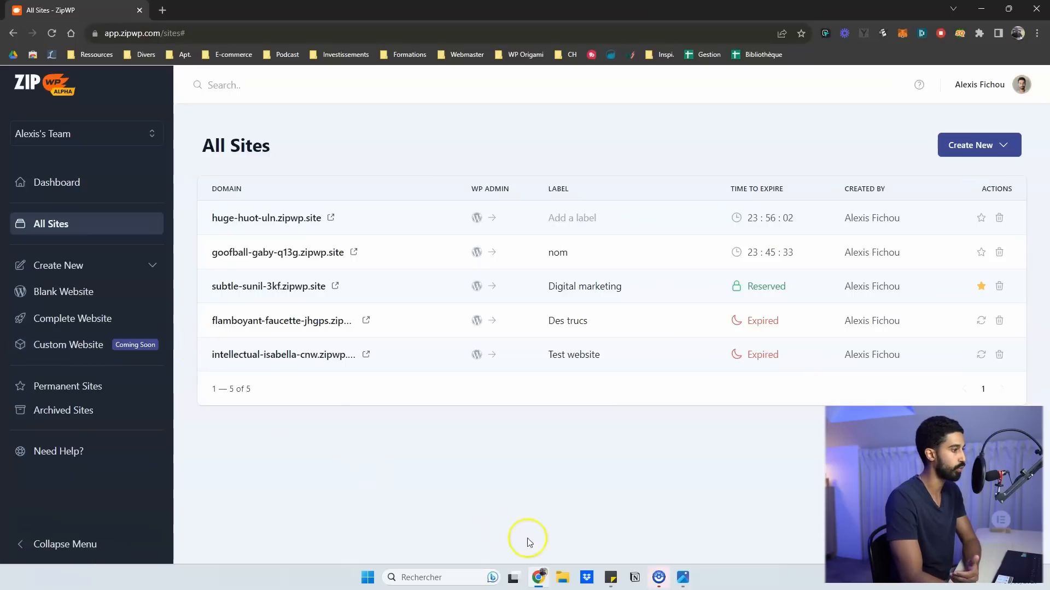
{"action": "mouse_move", "coordinate": [687, 572]}
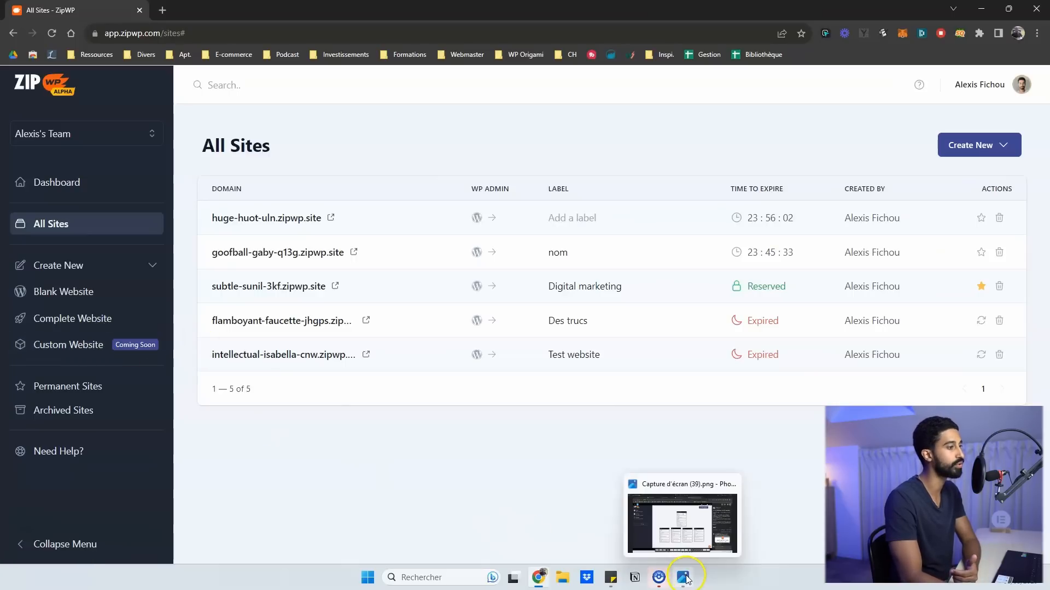
{"action": "left_click", "coordinate": [687, 523]}
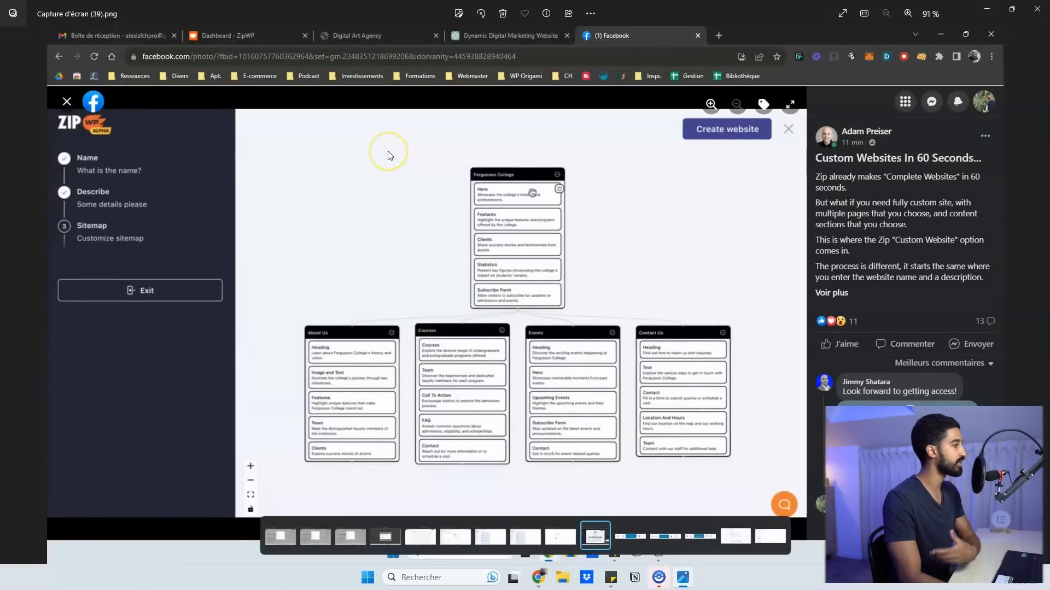